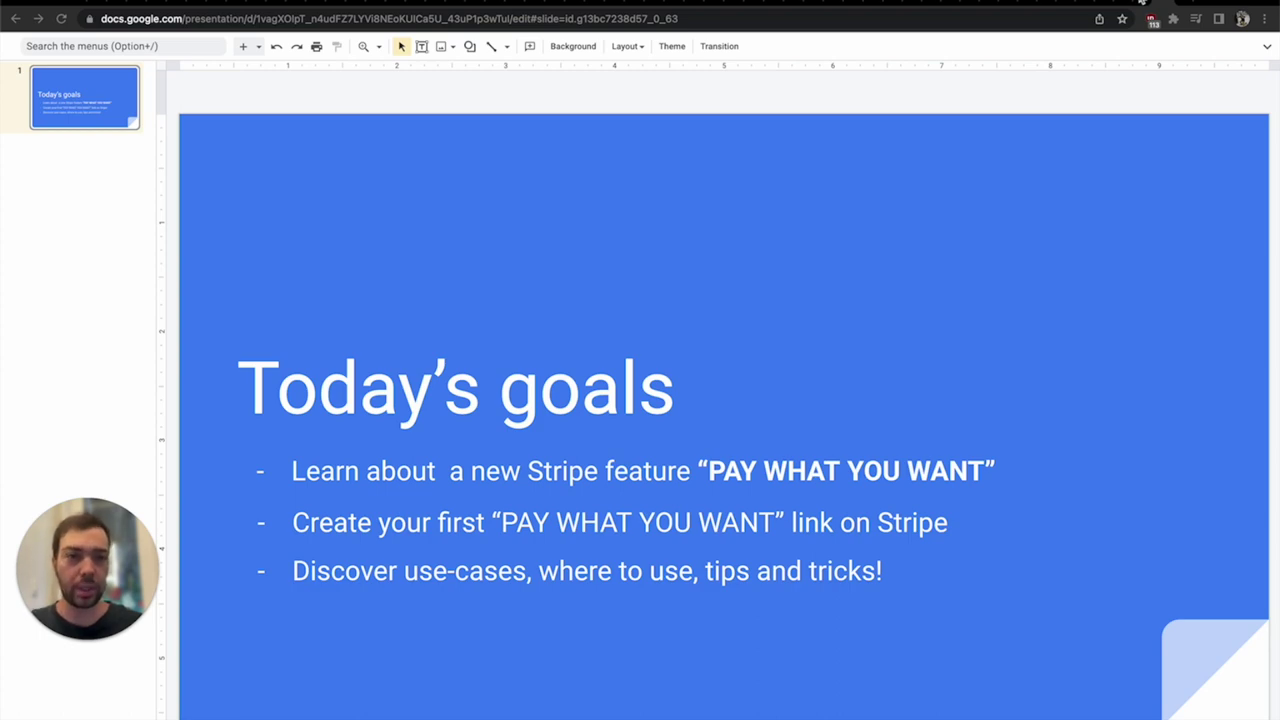
# - Switch to the YouTube video and scroll down its description to the tipping links
pyautogui.click(1142, 2)
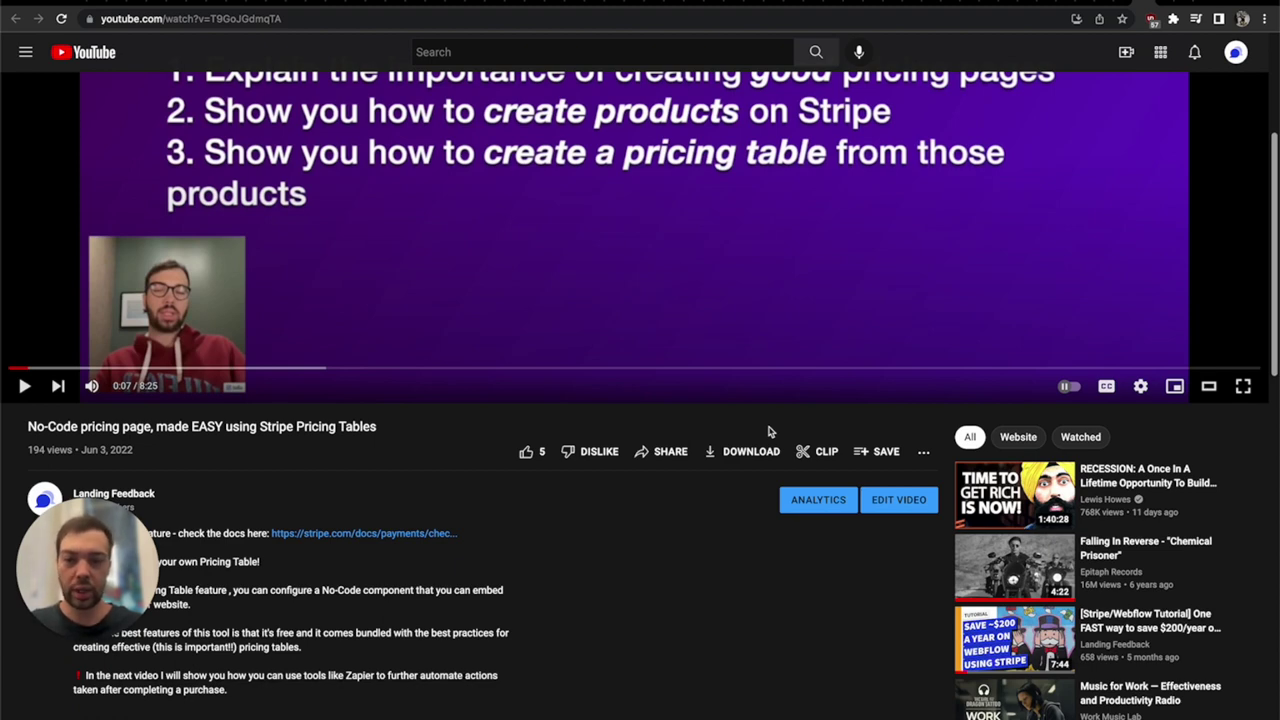
pyautogui.scroll(-2, 345, 600)
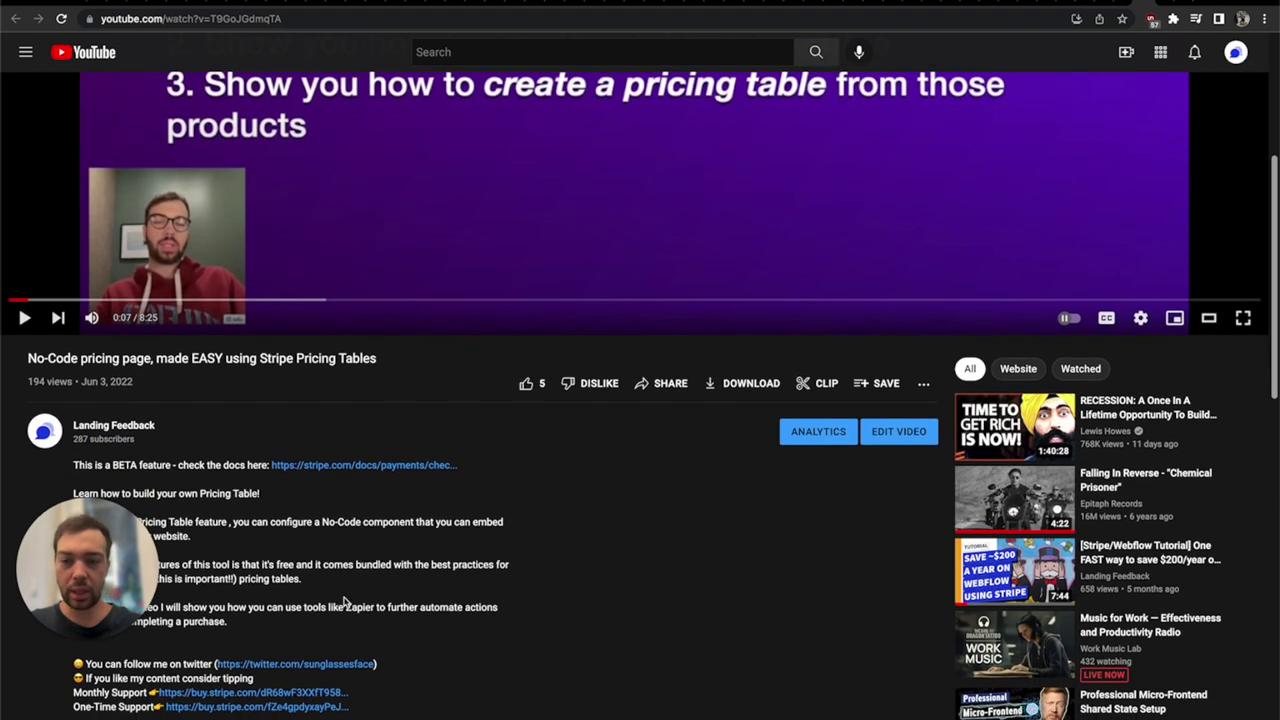
pyautogui.scroll(-5, 343, 601)
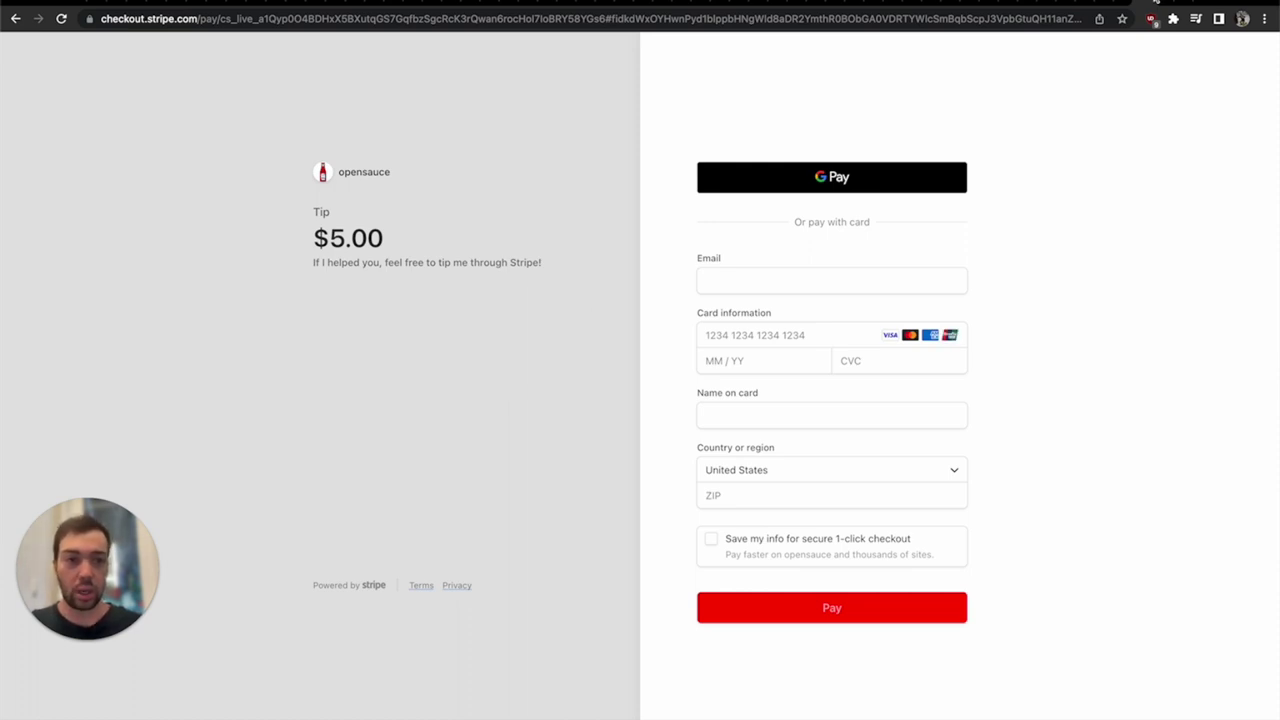
# - Leave the $5.00-per-month checkout for the YouTube video, then switch to the Stripe payment links tab
pyautogui.click(1120, 4)
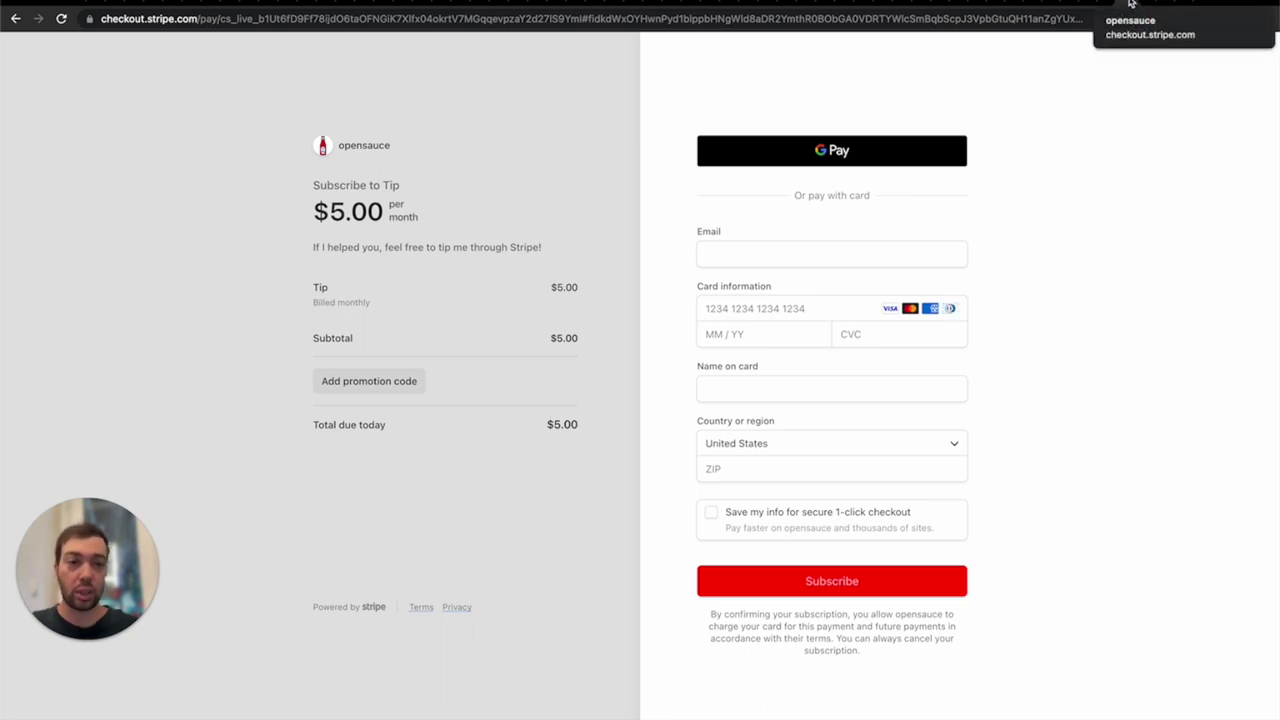
pyautogui.click(1128, 4)
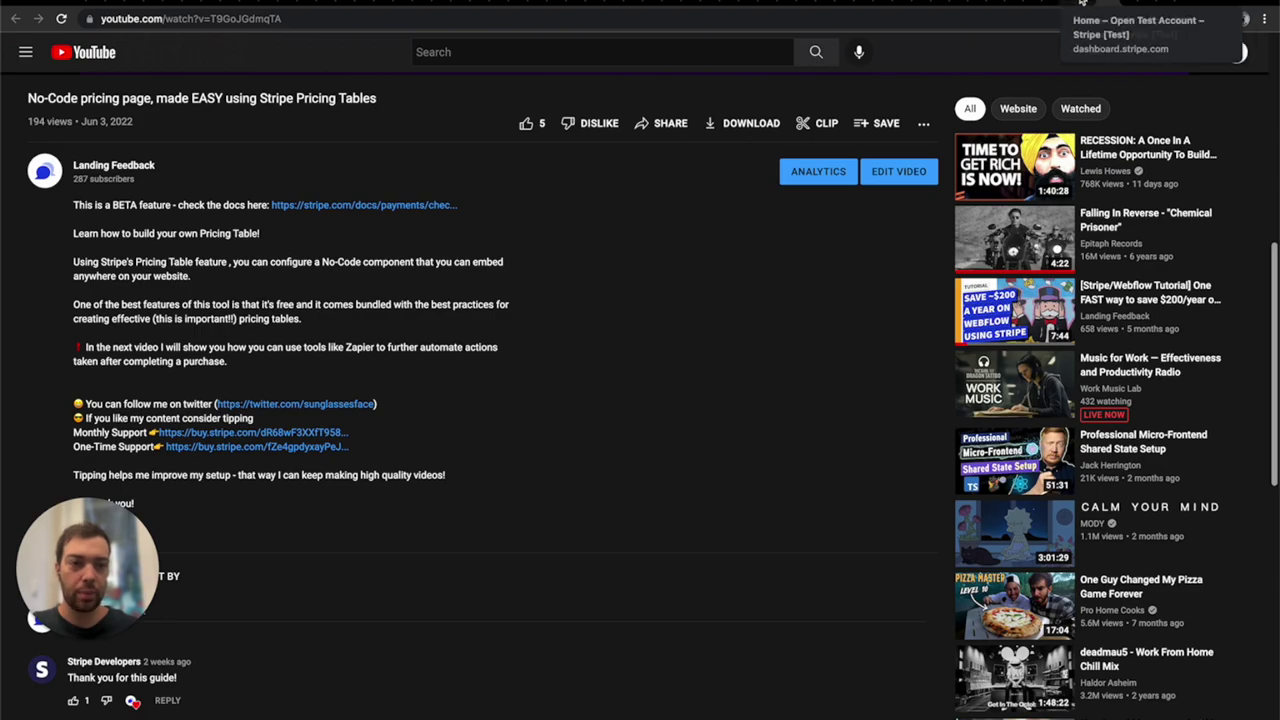
pyautogui.click(1090, 4)
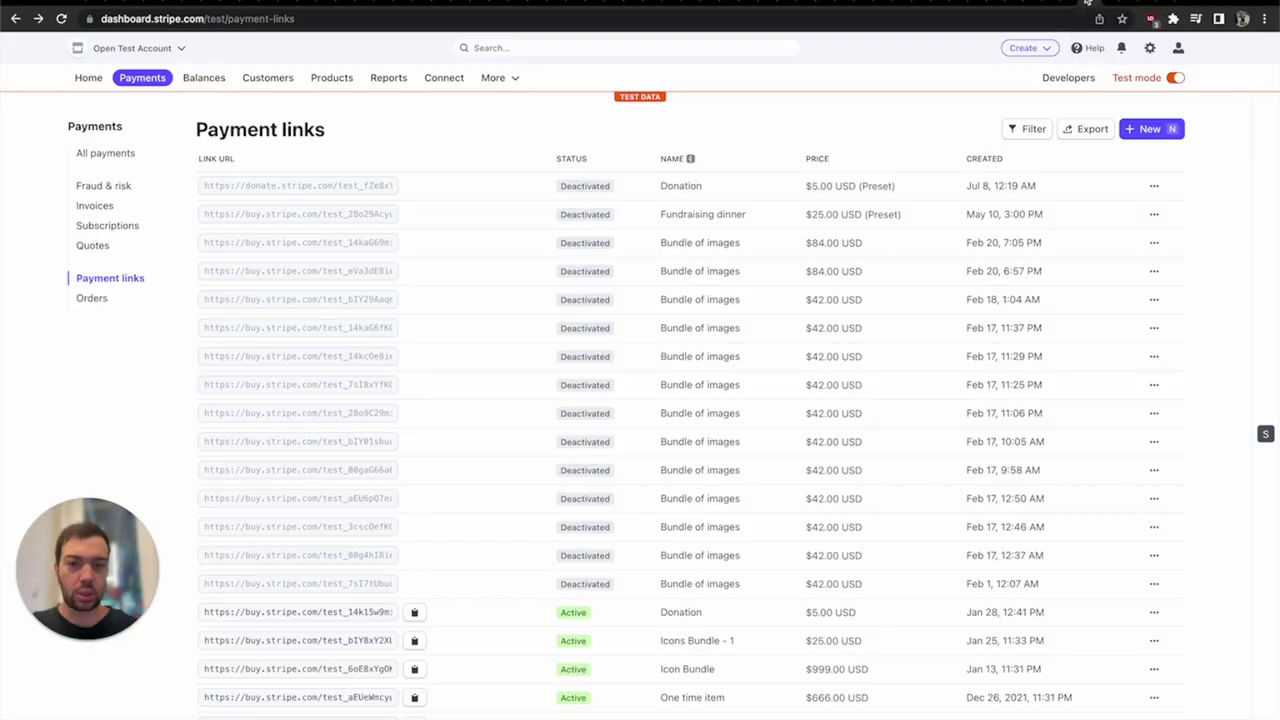
# - View the $1 Donation product priced at $1.00 USD, then return to Payment links
pyautogui.click(142, 80)
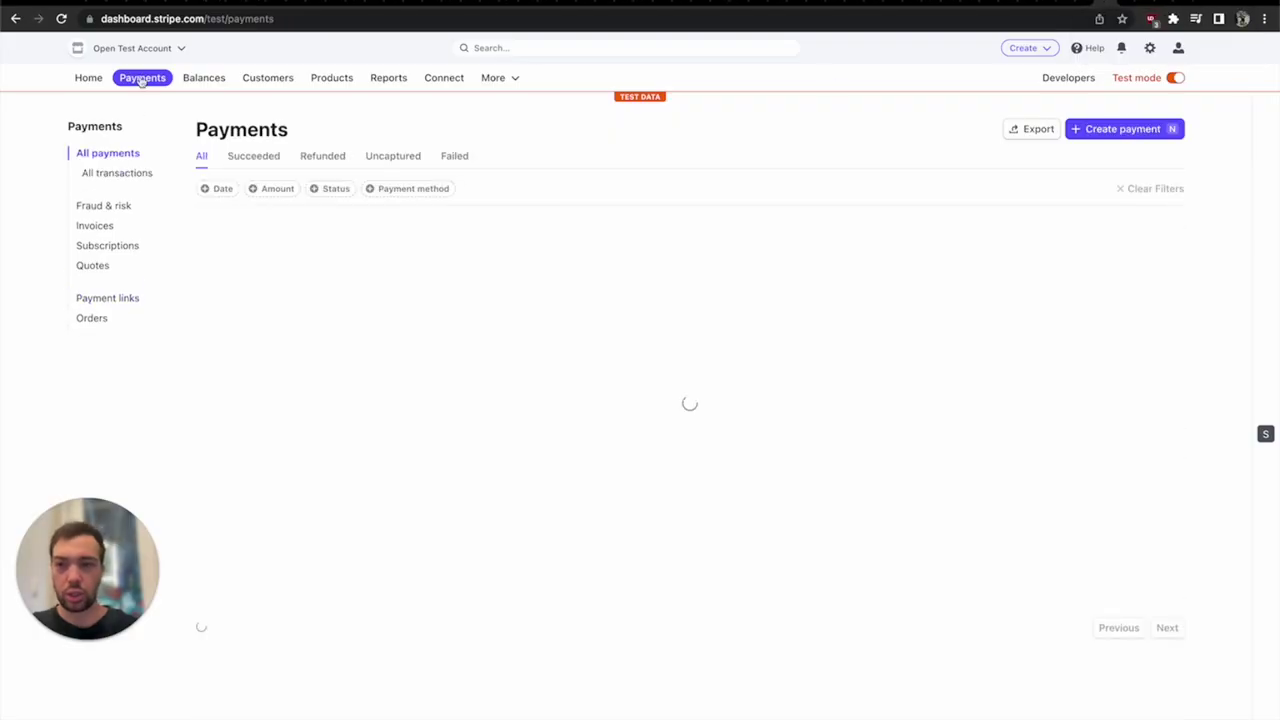
pyautogui.click(100, 302)
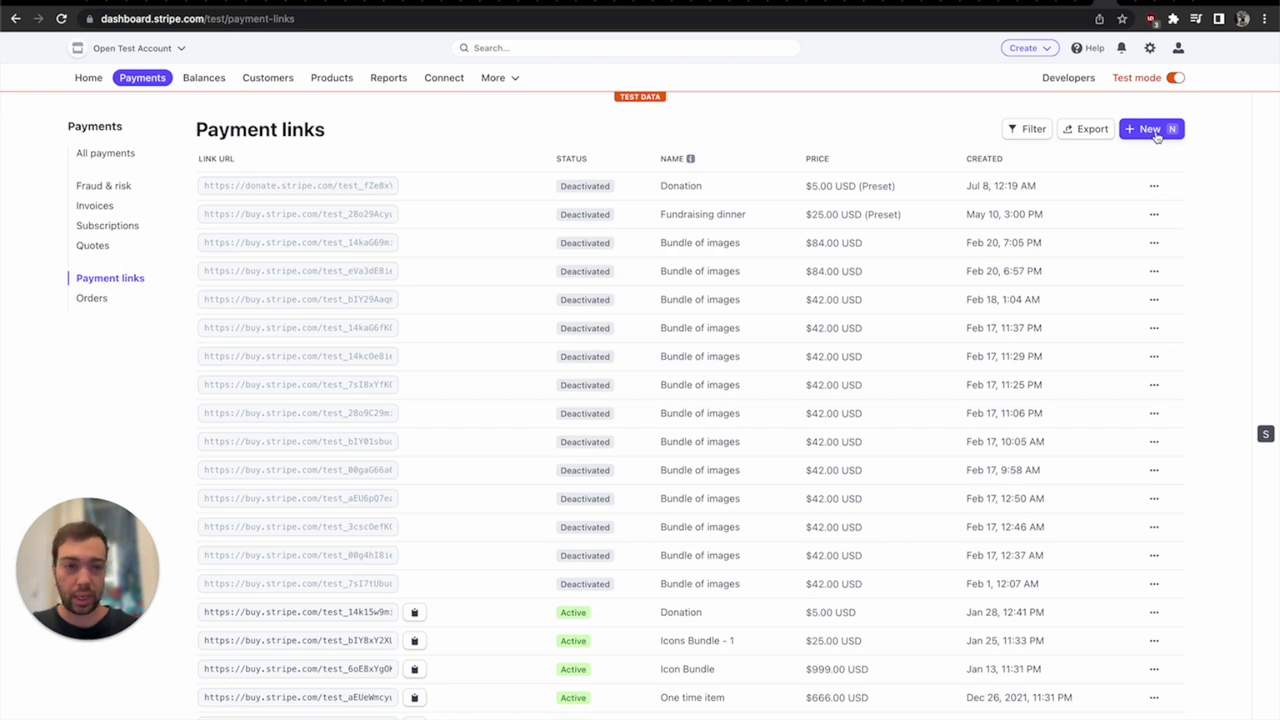
pyautogui.click(338, 84)
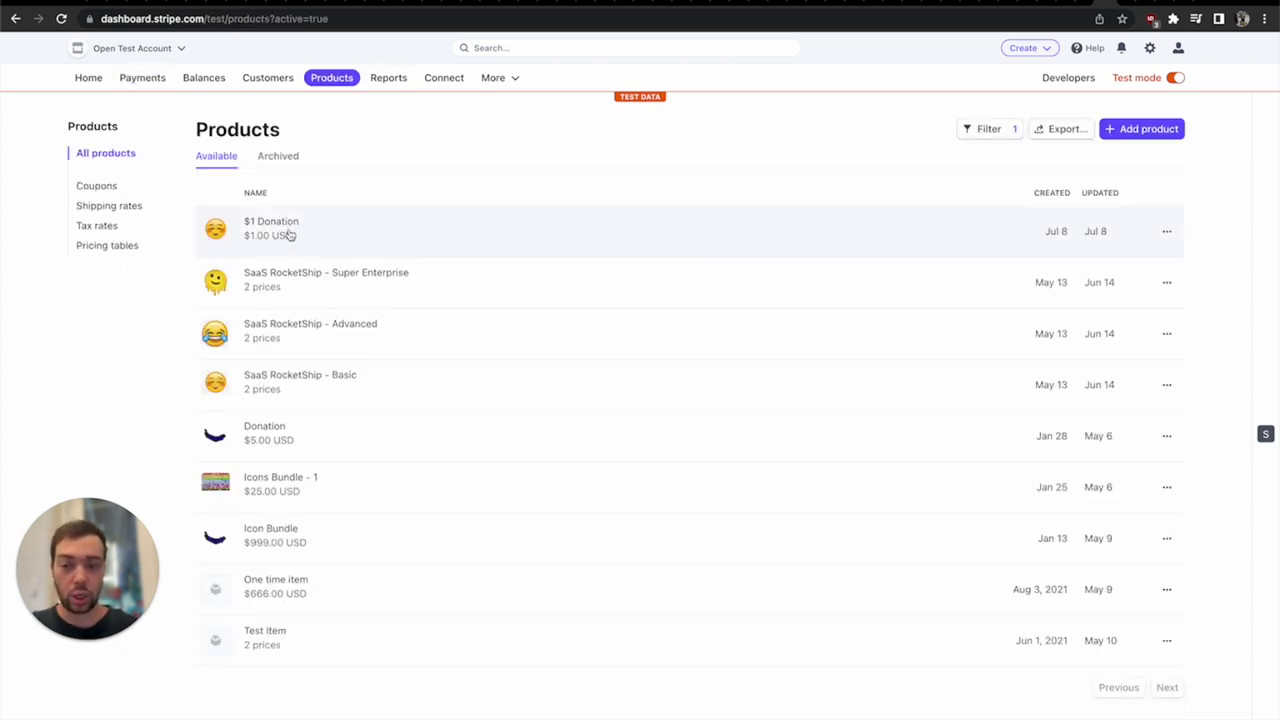
pyautogui.click(289, 235)
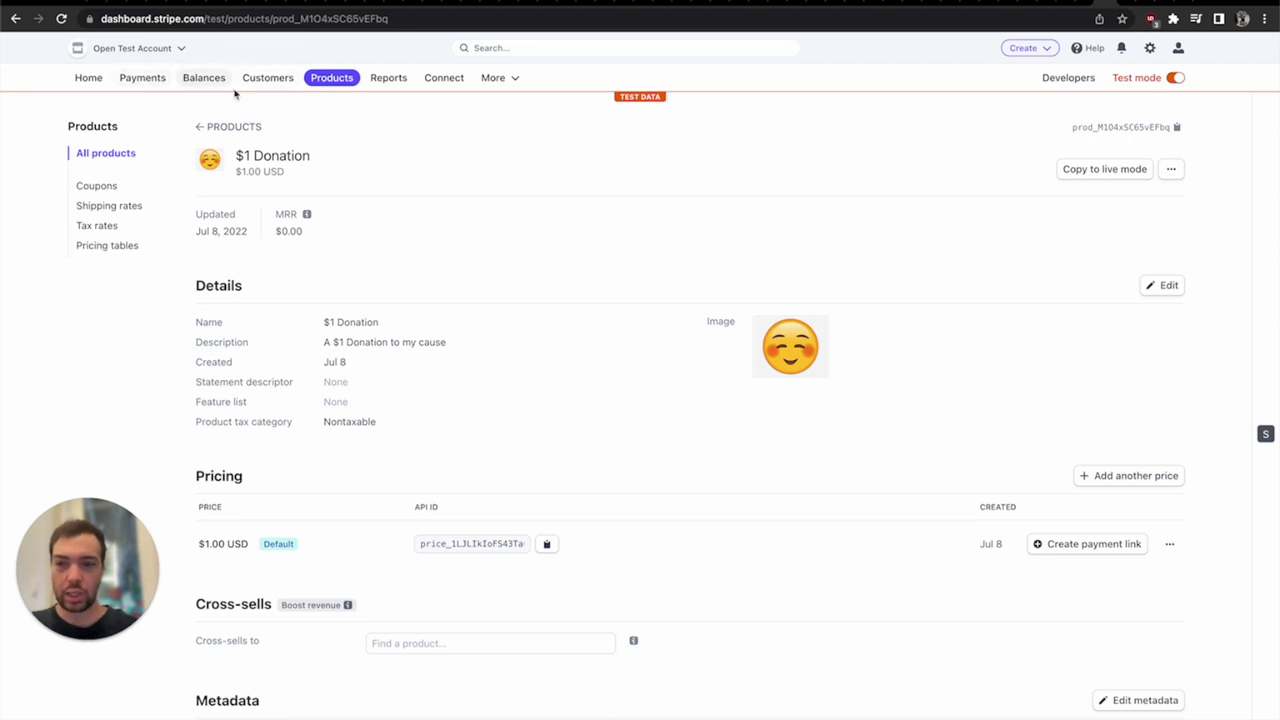
pyautogui.click(154, 86)
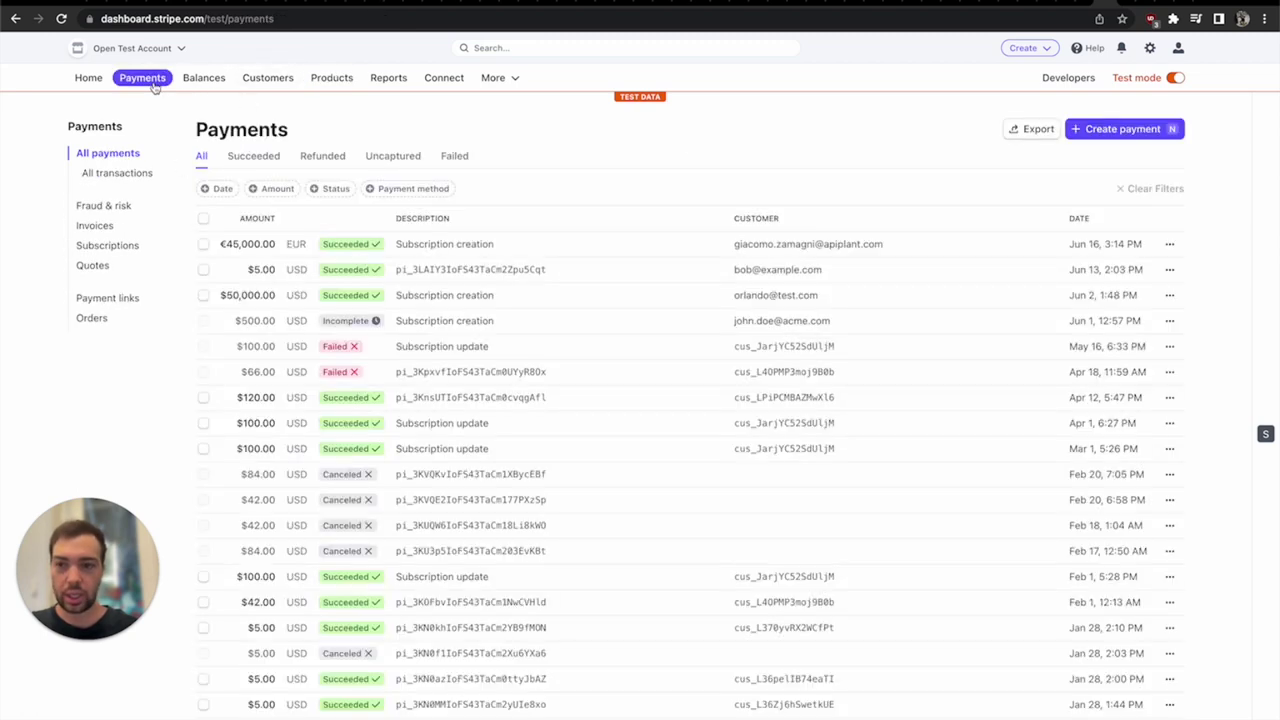
pyautogui.click(110, 299)
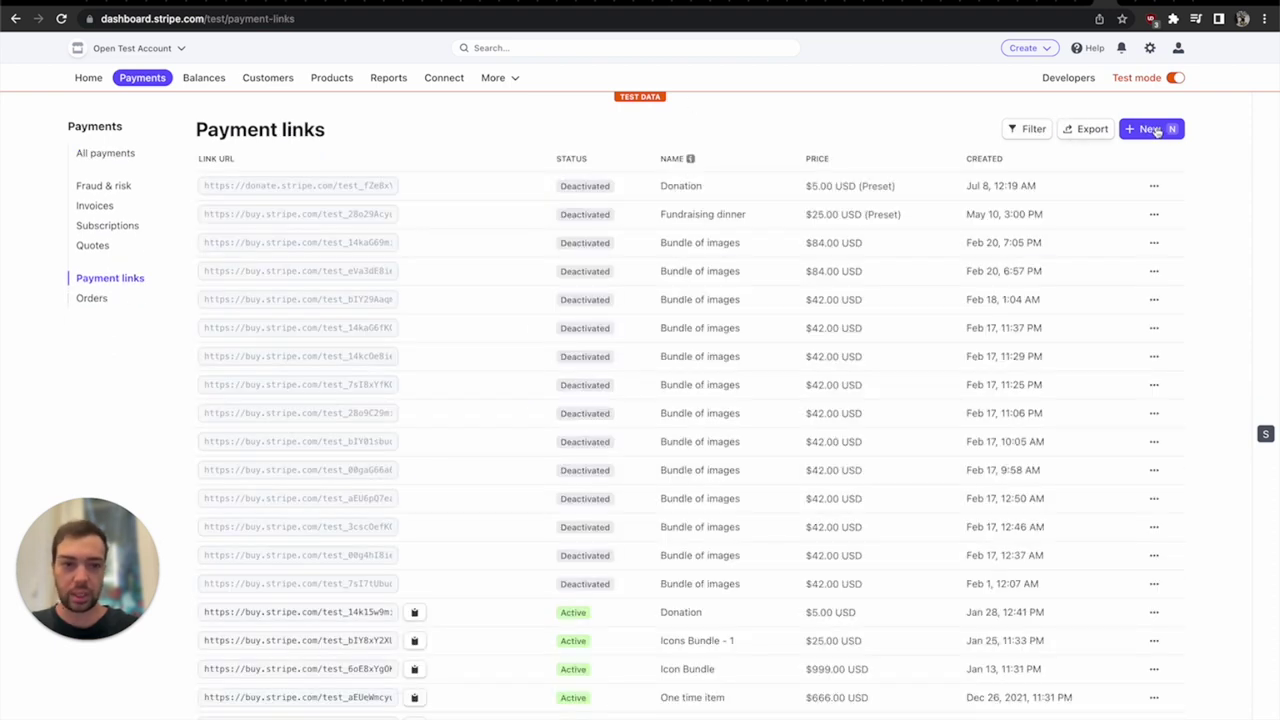
# - Create a $1 Donation payment link with adjustable quantity, minimum 1 and maximum 99
pyautogui.click(1158, 134)
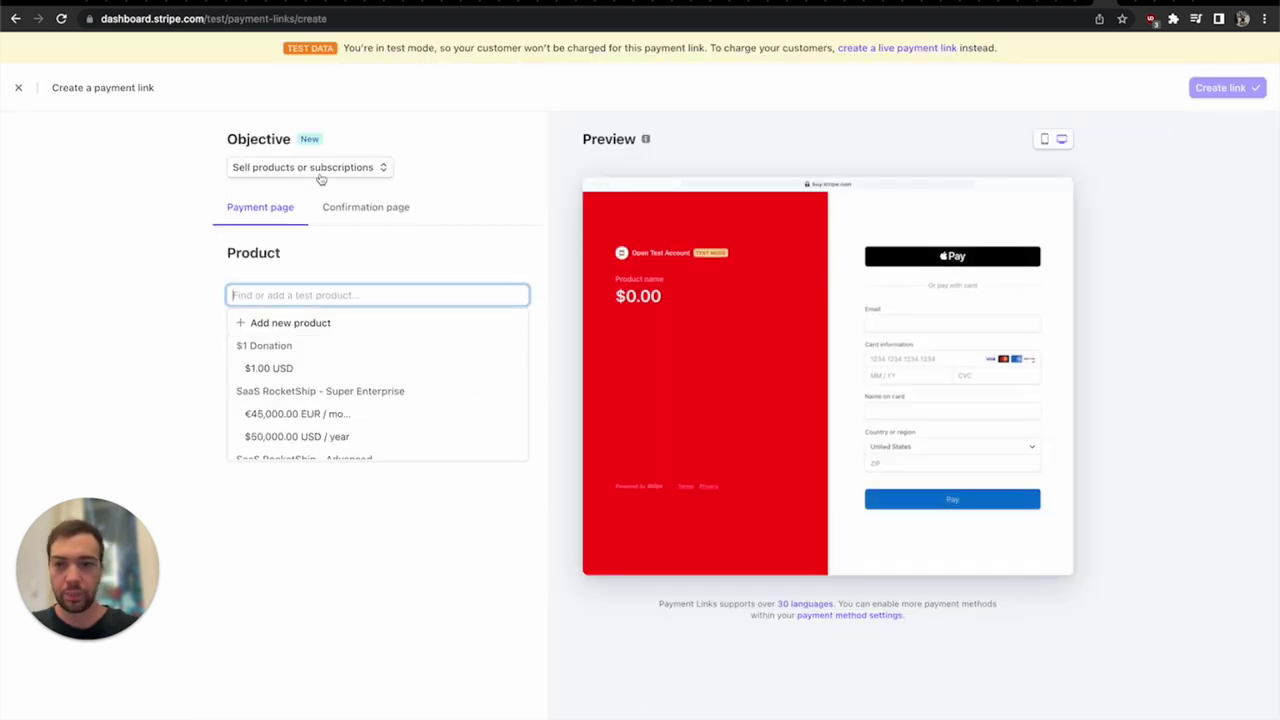
pyautogui.click(329, 366)
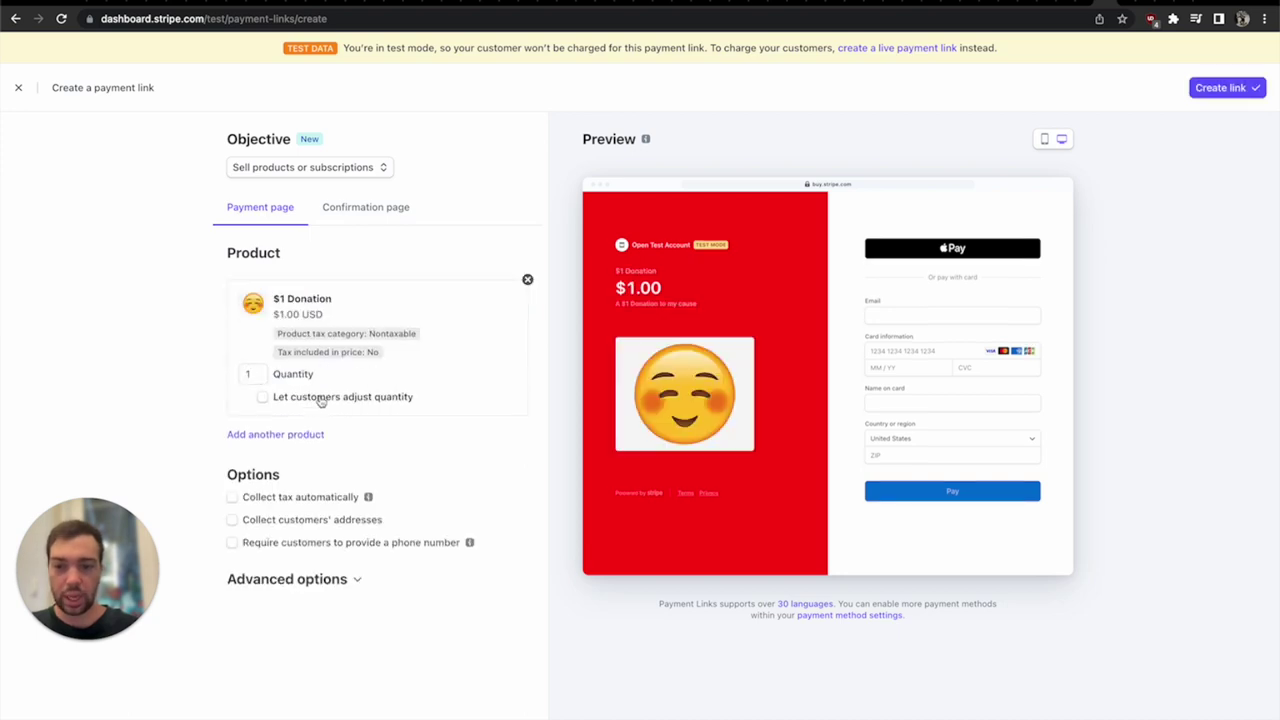
pyautogui.click(321, 400)
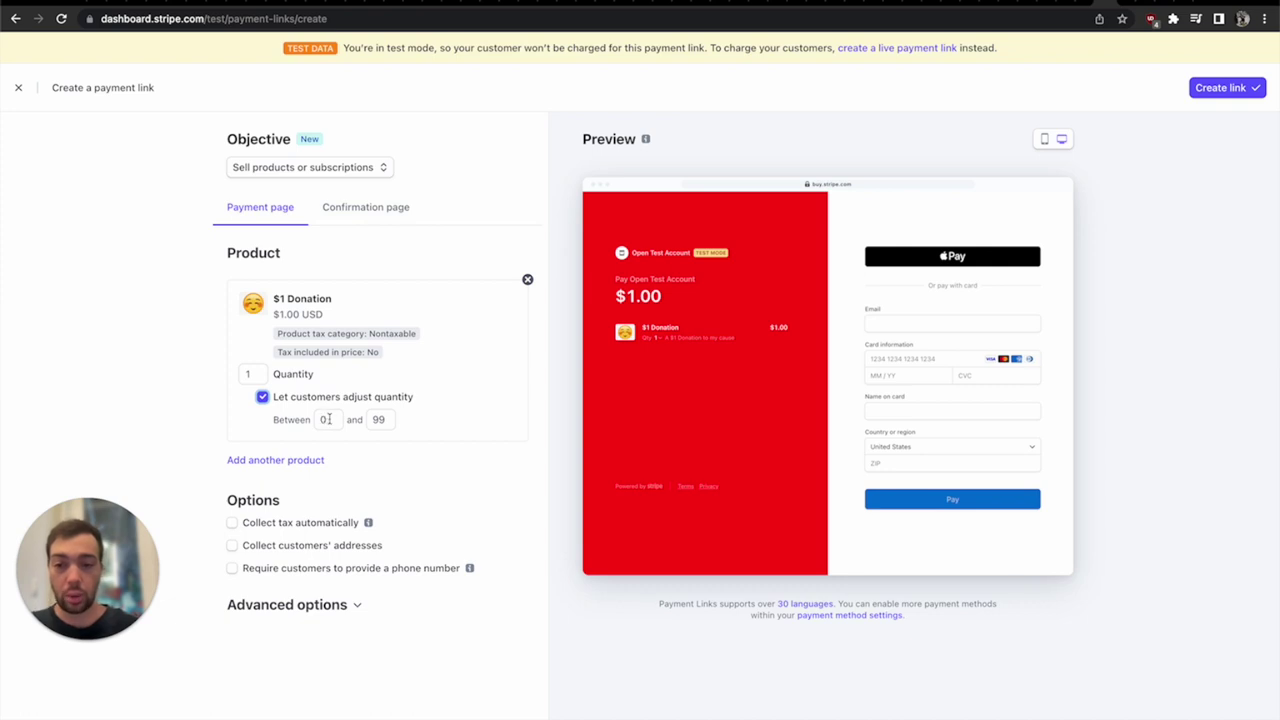
pyautogui.click(326, 419)
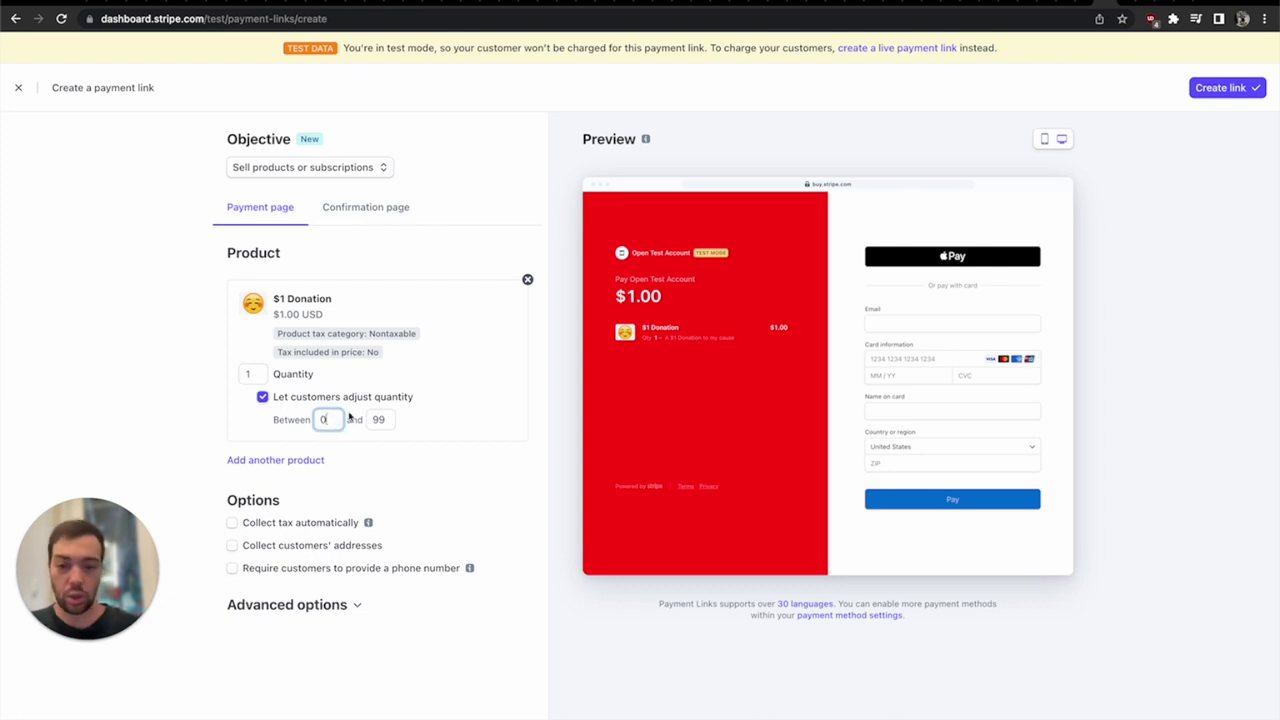
pyautogui.press('BackSpace')
pyautogui.write('1')
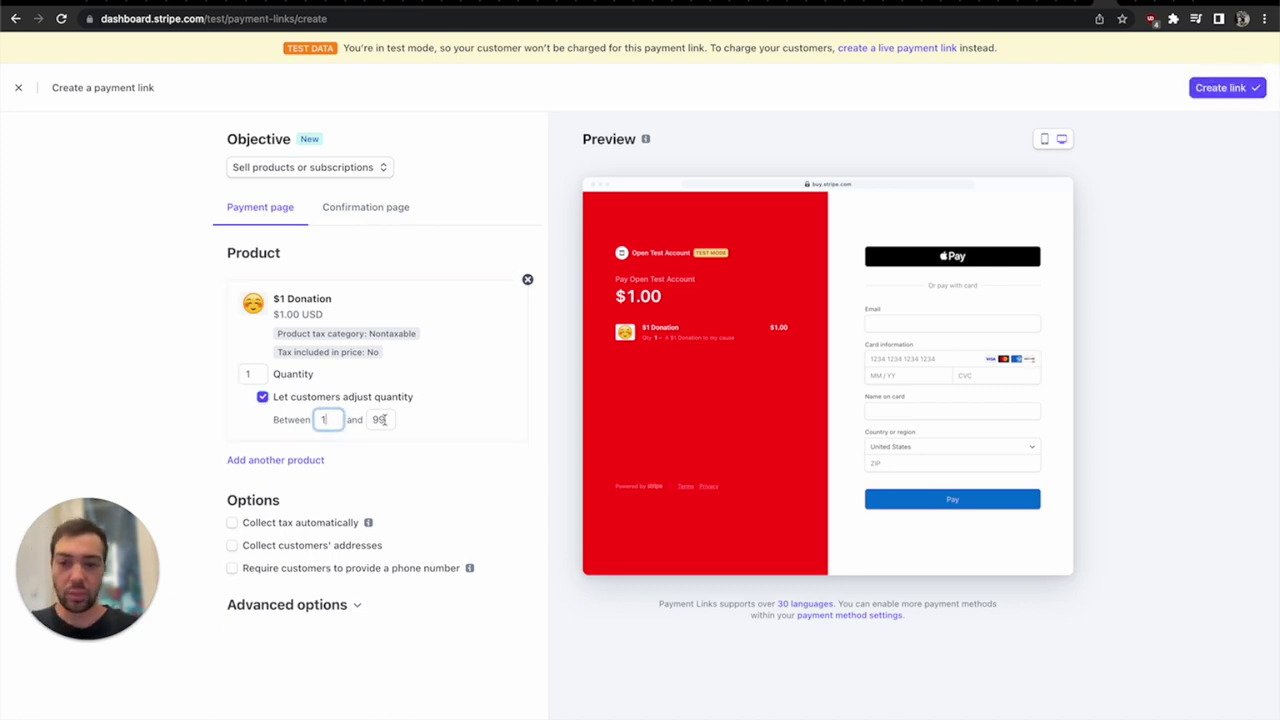
pyautogui.click(382, 419)
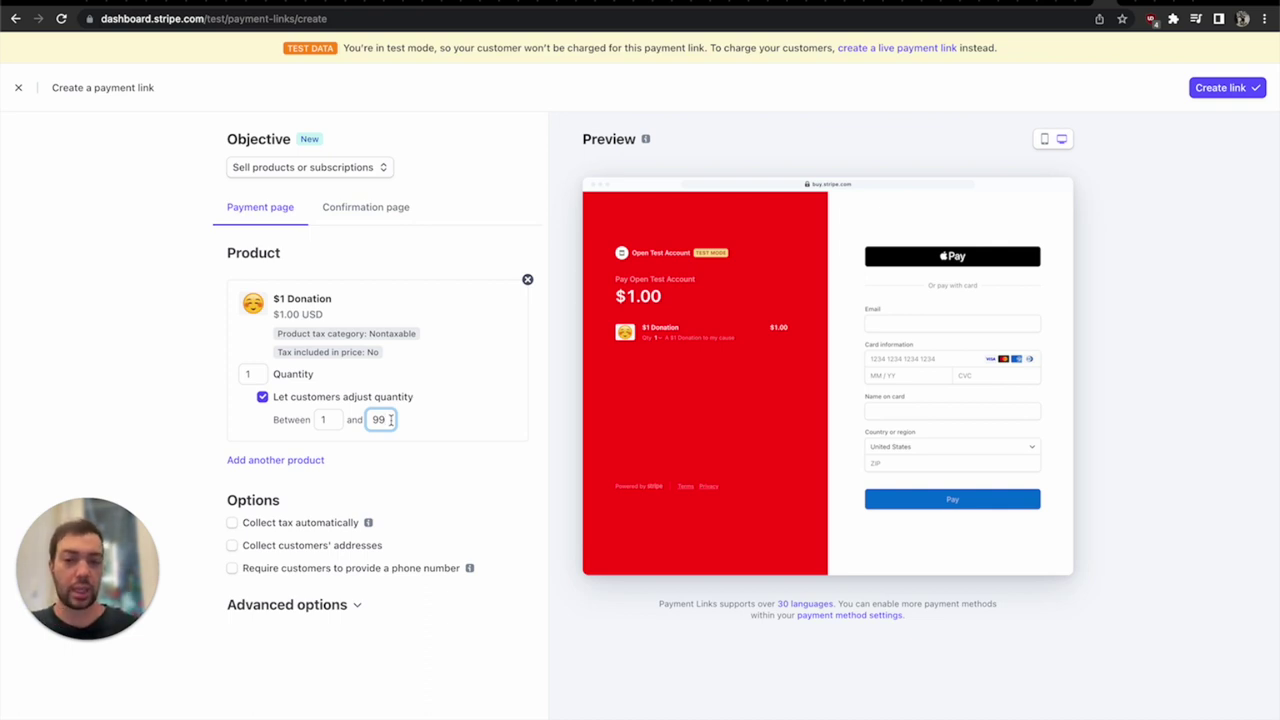
pyautogui.press('Up')
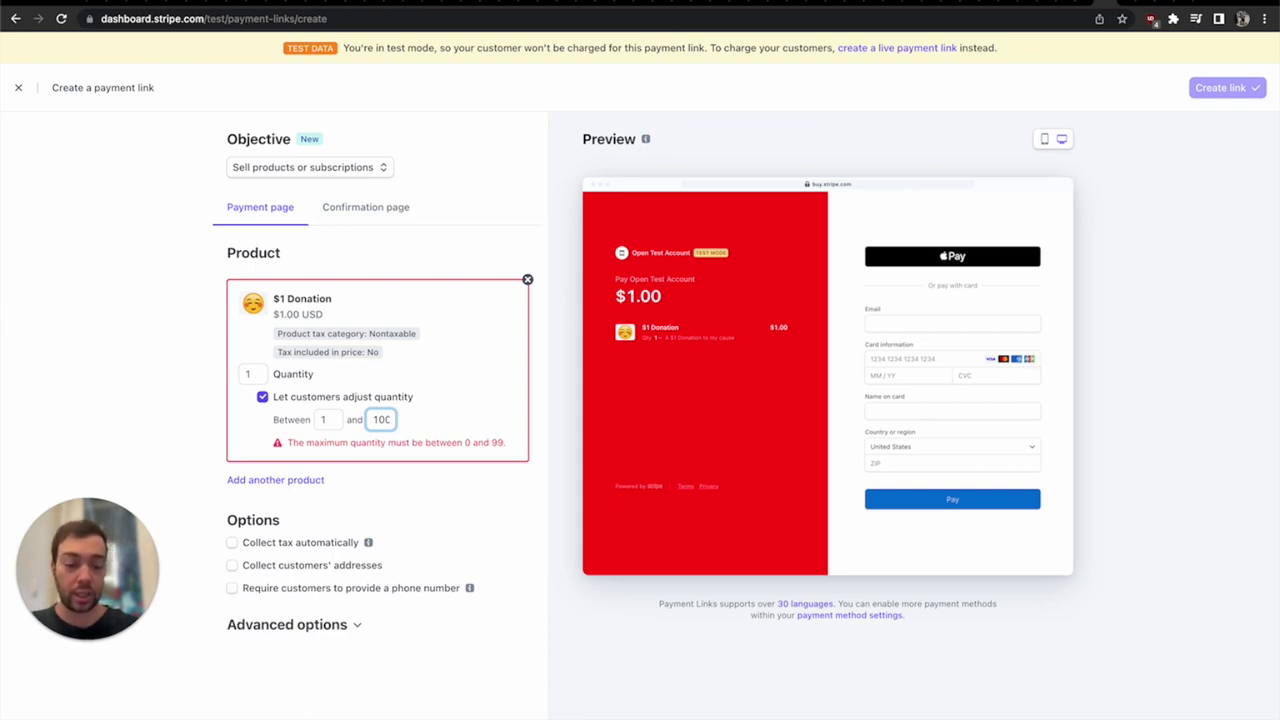
pyautogui.press('Down')
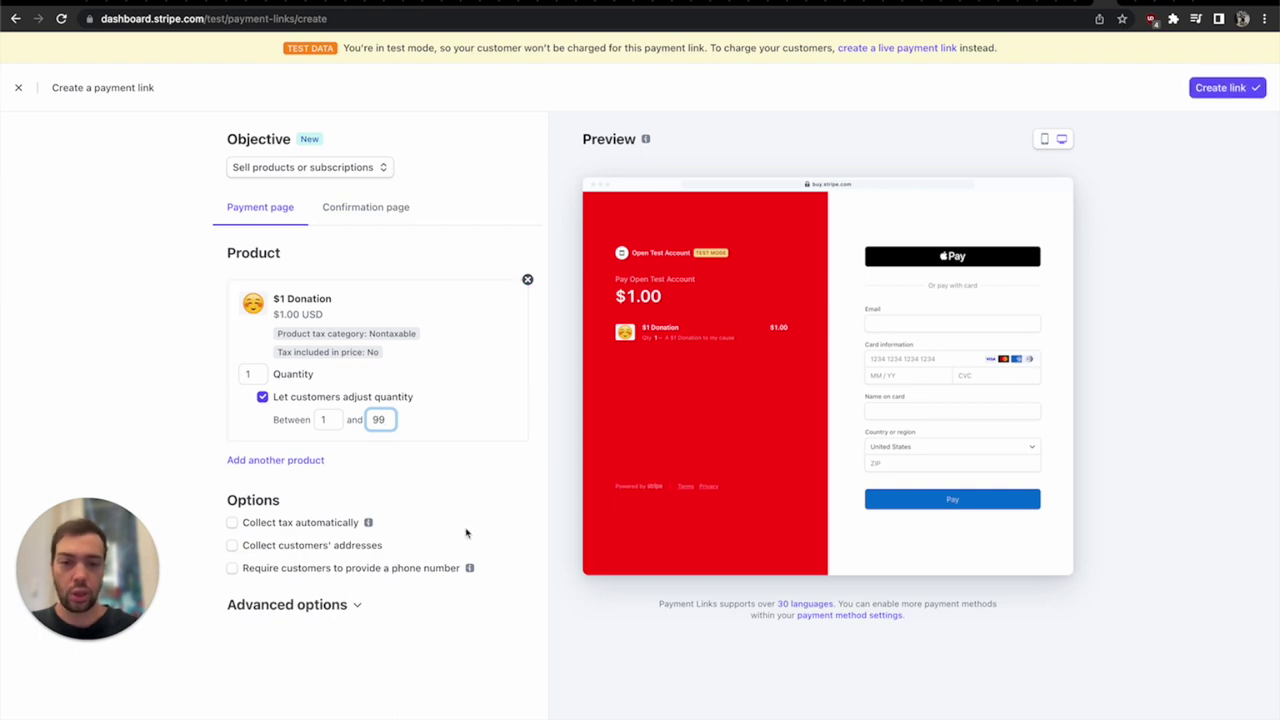
pyautogui.click(1212, 95)
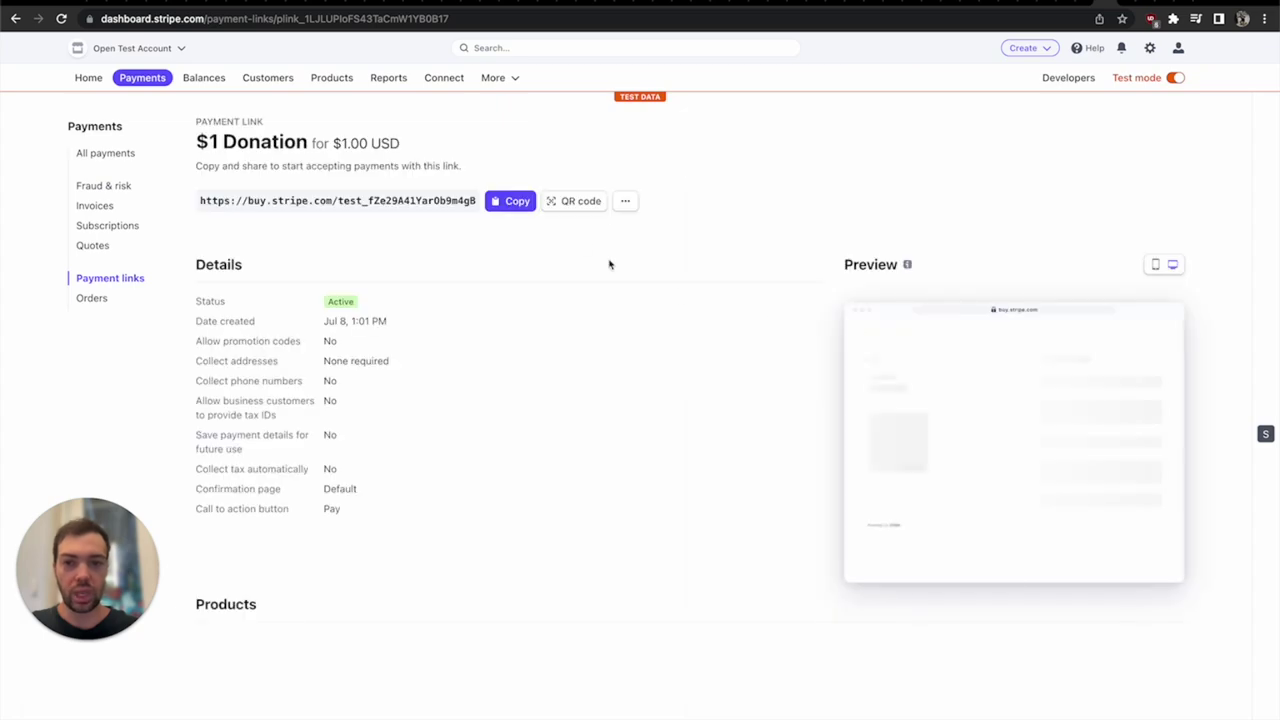
# - Copy the new link and test its checkout with quantity 99 for $99.00
pyautogui.click(510, 201)
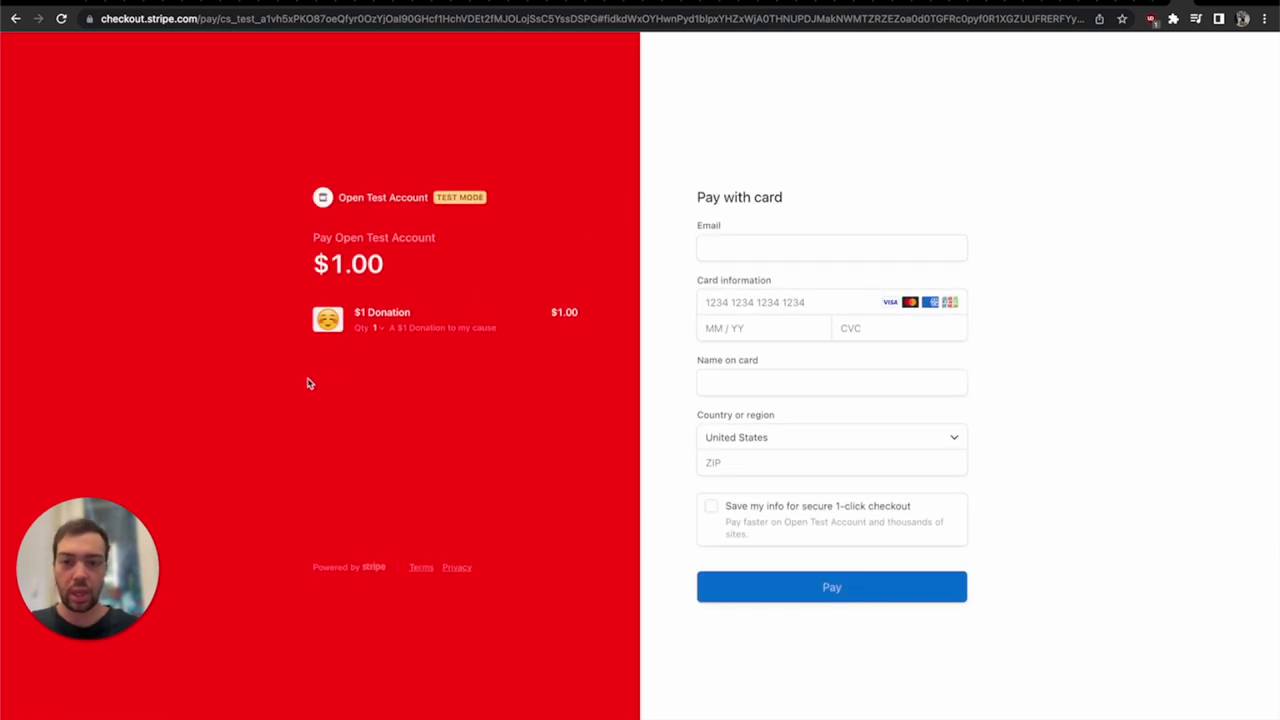
pyautogui.click(377, 328)
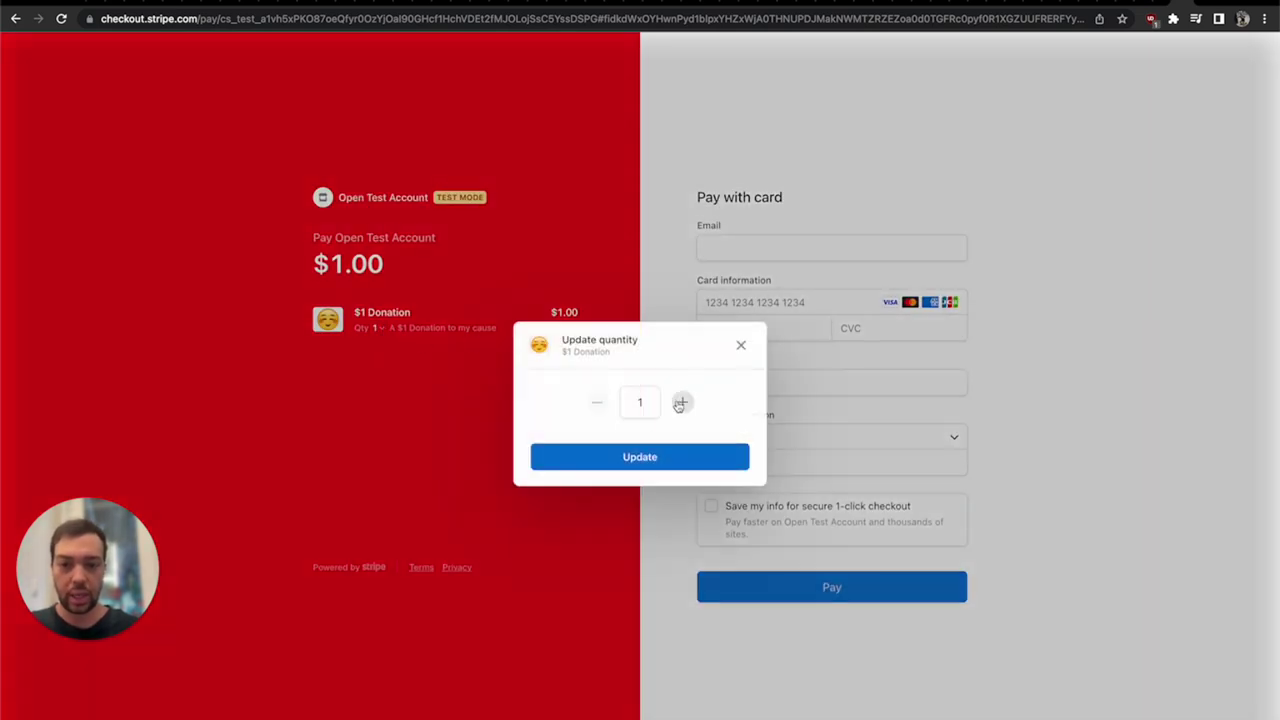
pyautogui.click(640, 402)
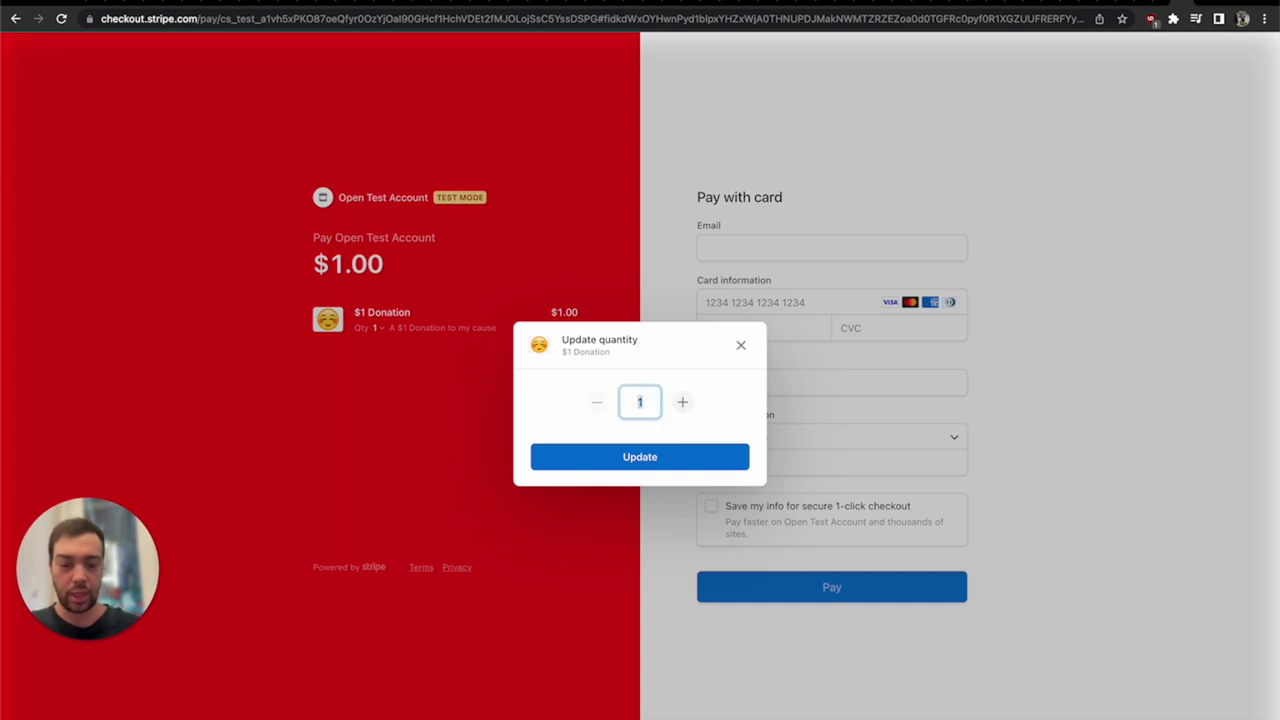
pyautogui.press('BackSpace')
pyautogui.write('99')
pyautogui.click(644, 464)
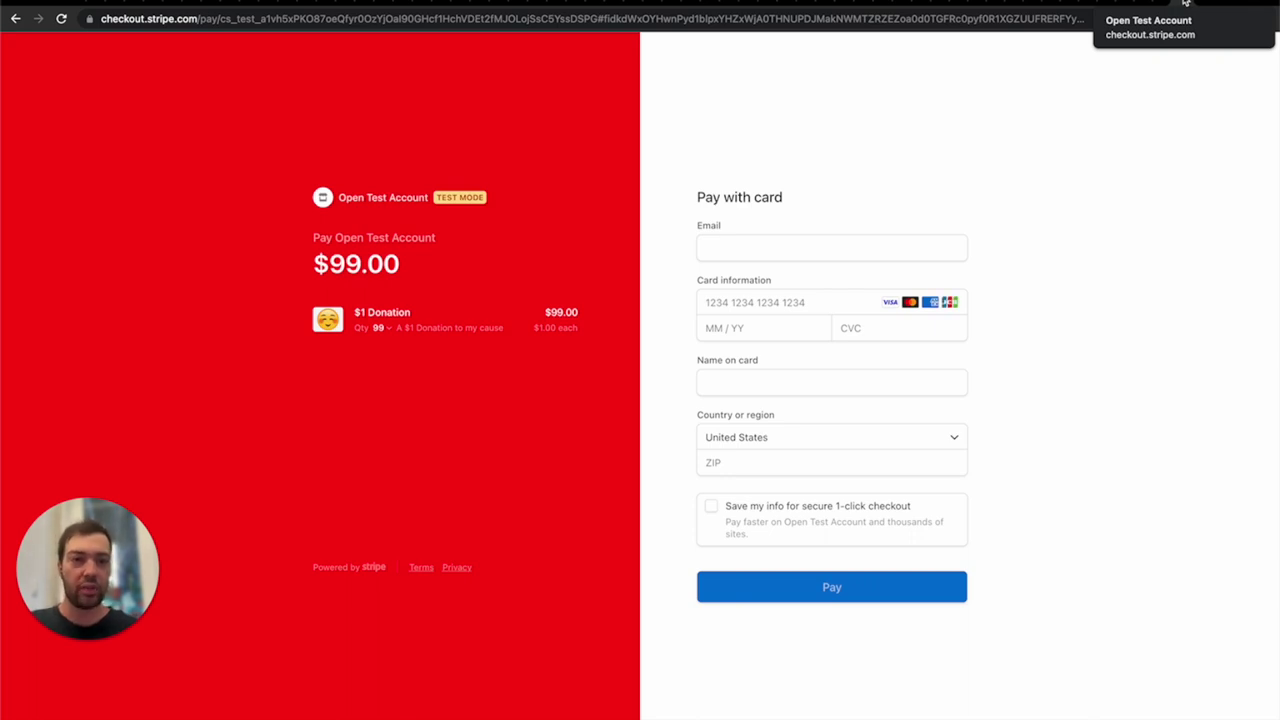
pyautogui.click(1171, 4)
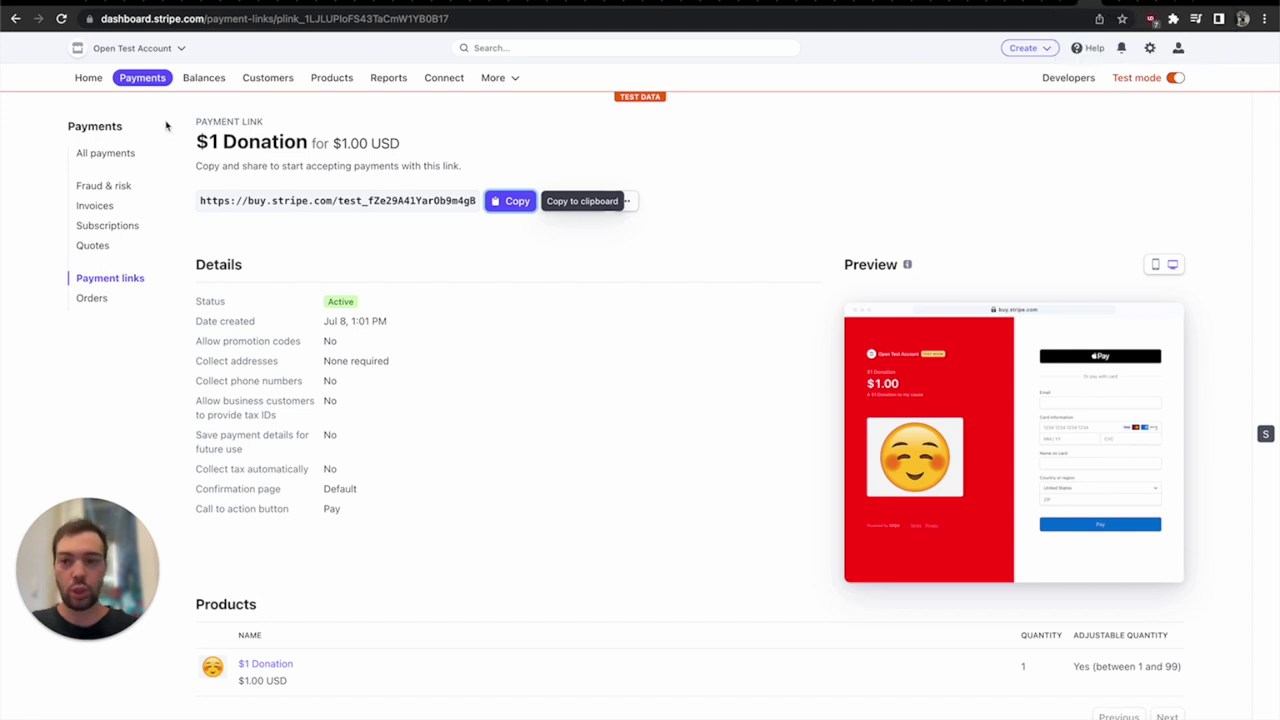
# - From Payment links, begin a new link with the 'Let customers choose what to pay' objective
pyautogui.click(144, 80)
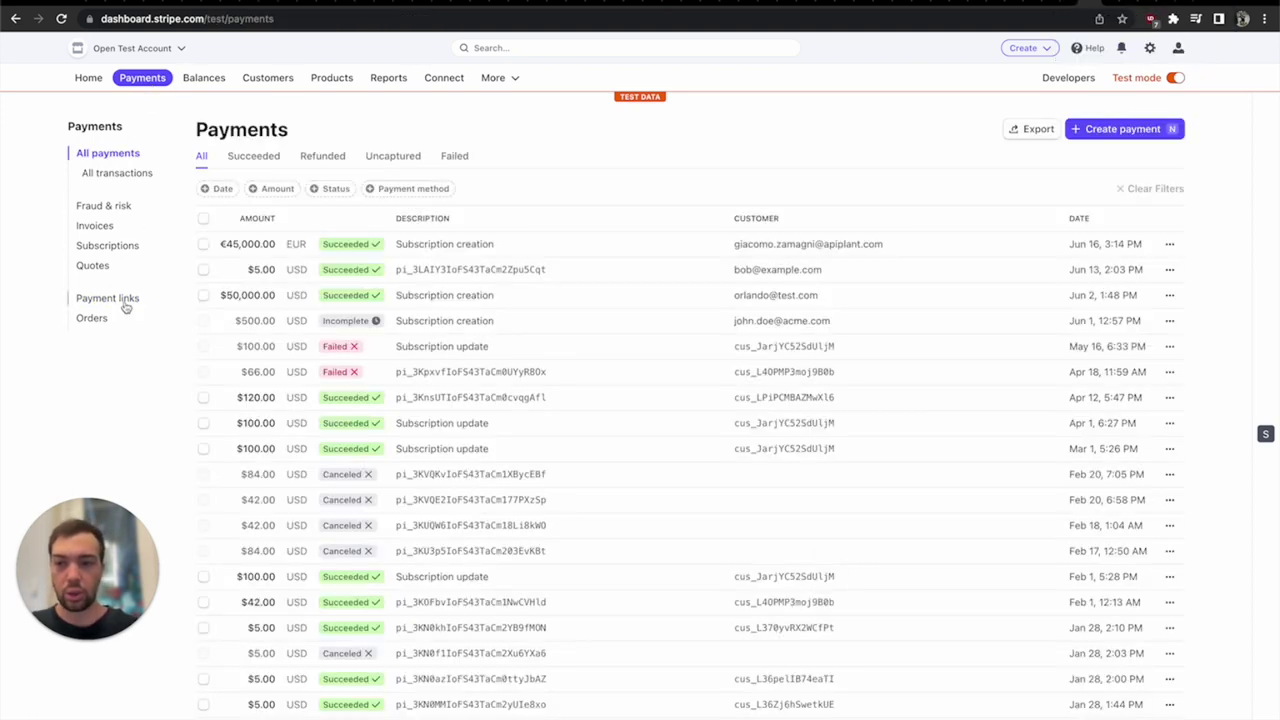
pyautogui.click(124, 300)
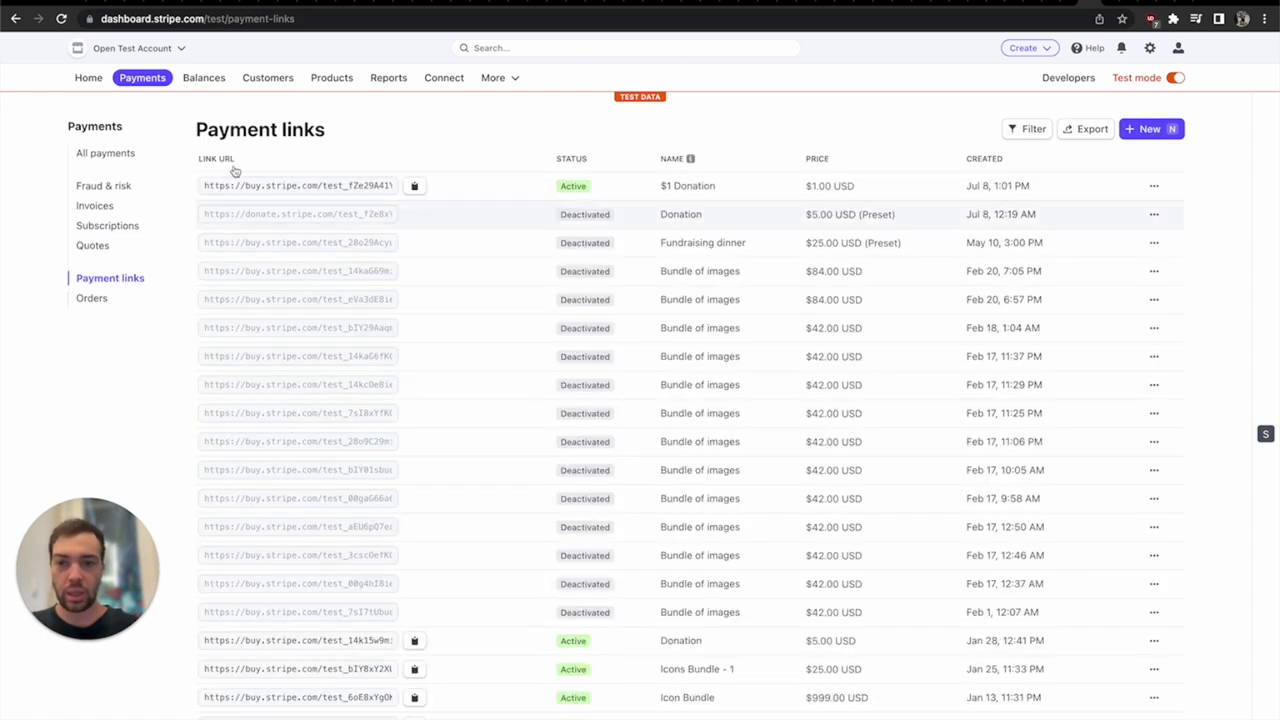
pyautogui.click(1150, 129)
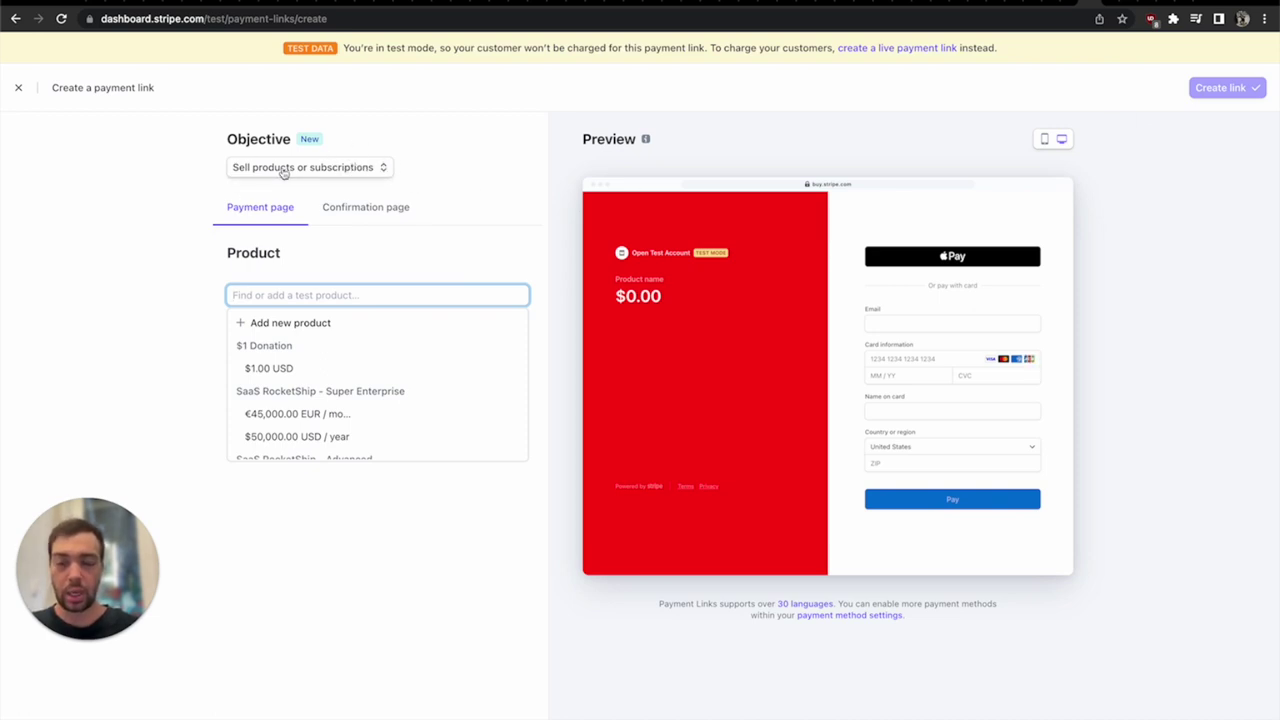
pyautogui.click(370, 172)
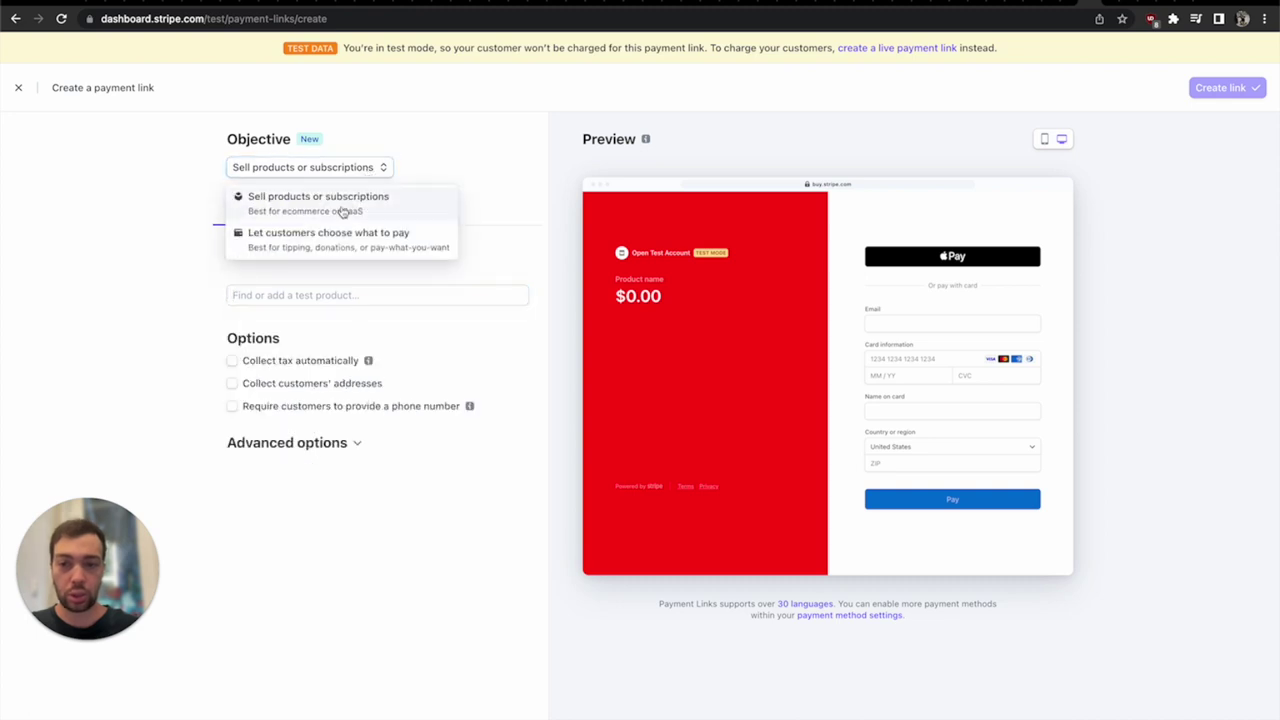
pyautogui.click(337, 240)
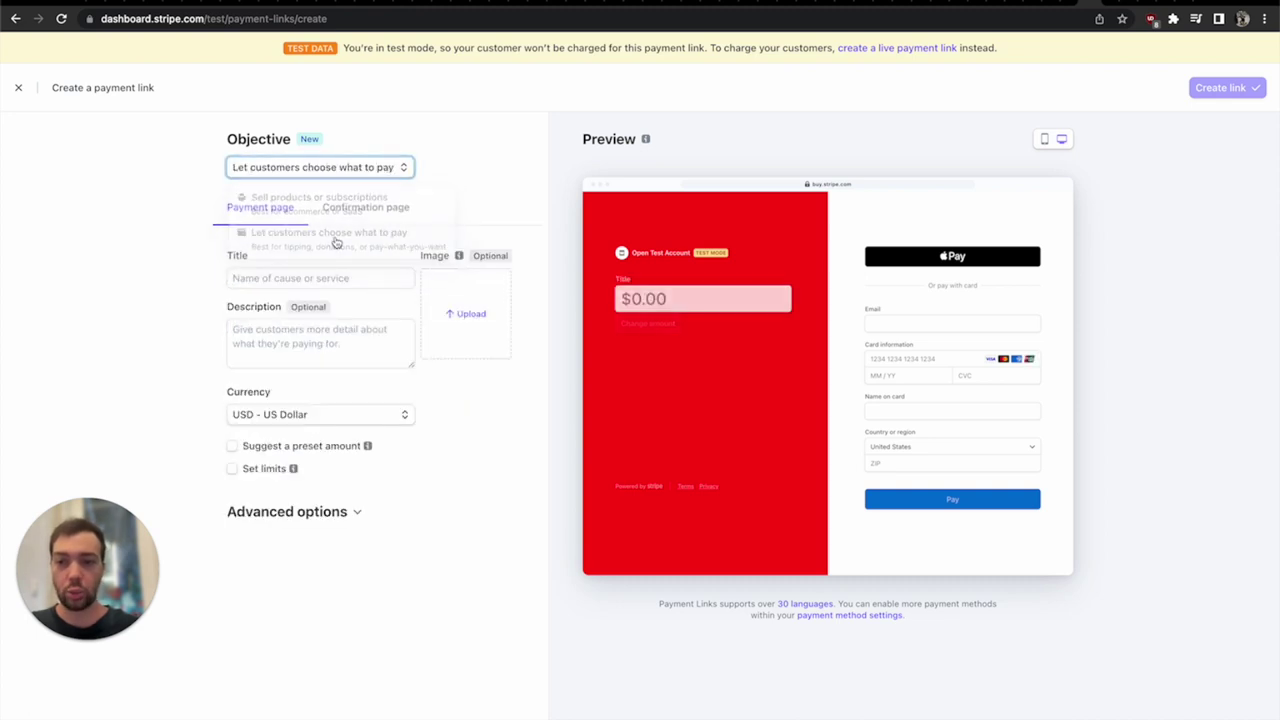
# - Title the link 'Pay What You Want' and add the one-time support description
pyautogui.click(295, 277)
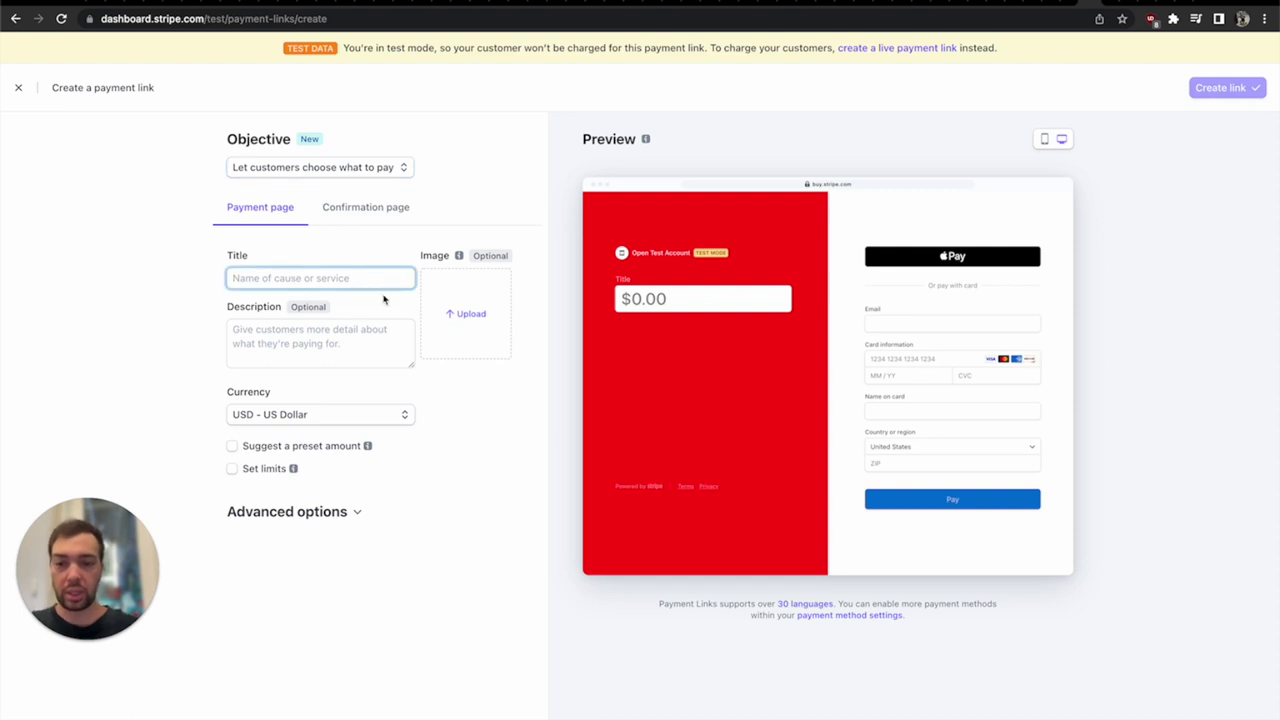
pyautogui.write('Pay What You Want')
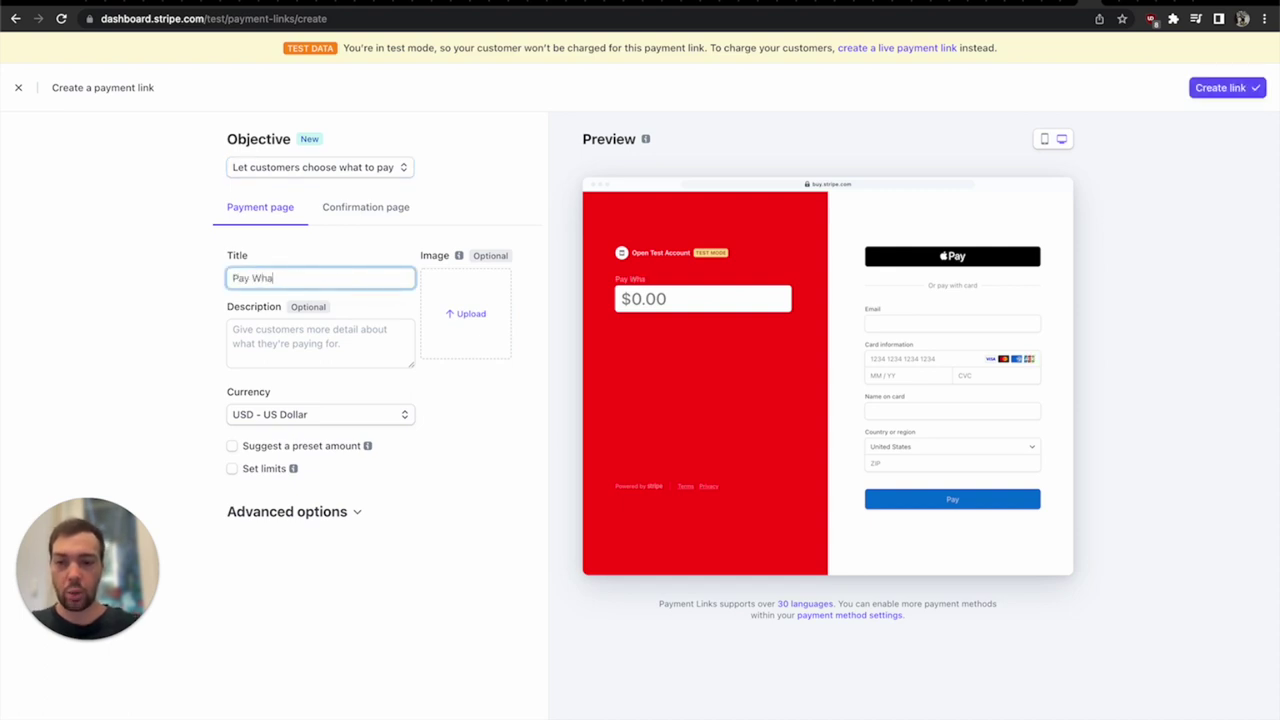
pyautogui.click(358, 360)
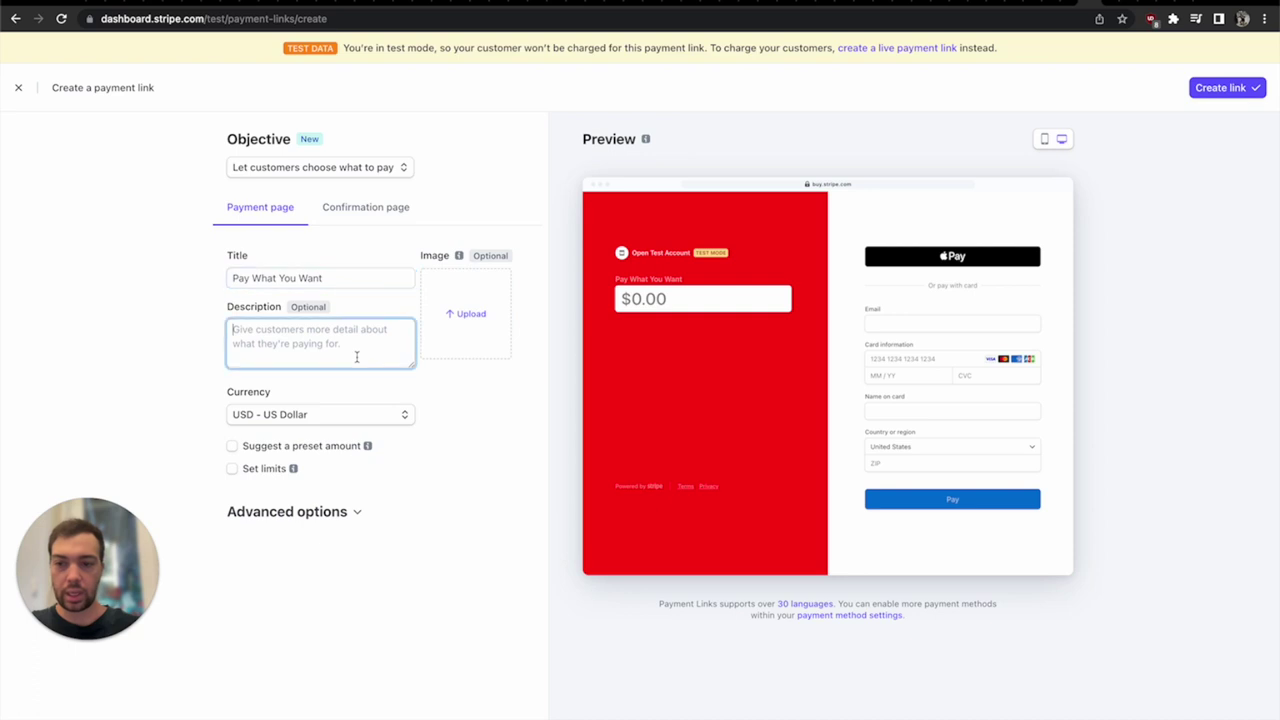
pyautogui.write('Feel free to su')
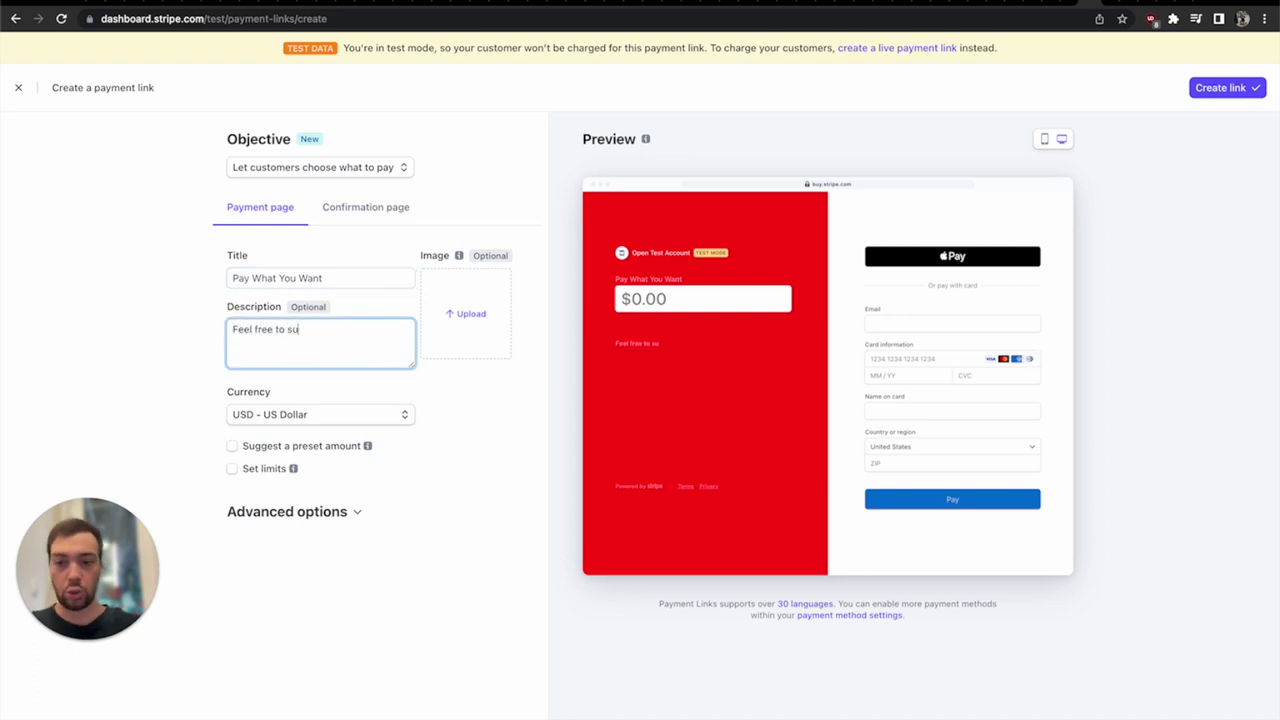
pyautogui.write('pport my conte')
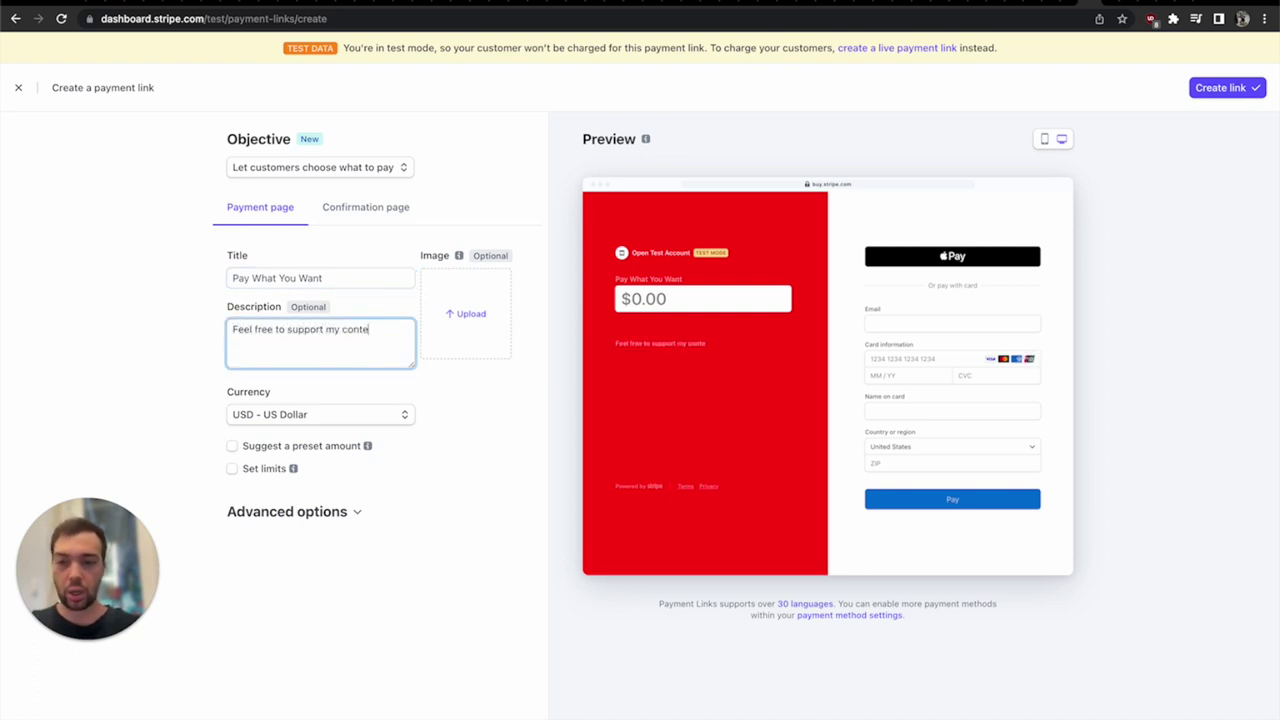
pyautogui.write('nt with a one ')
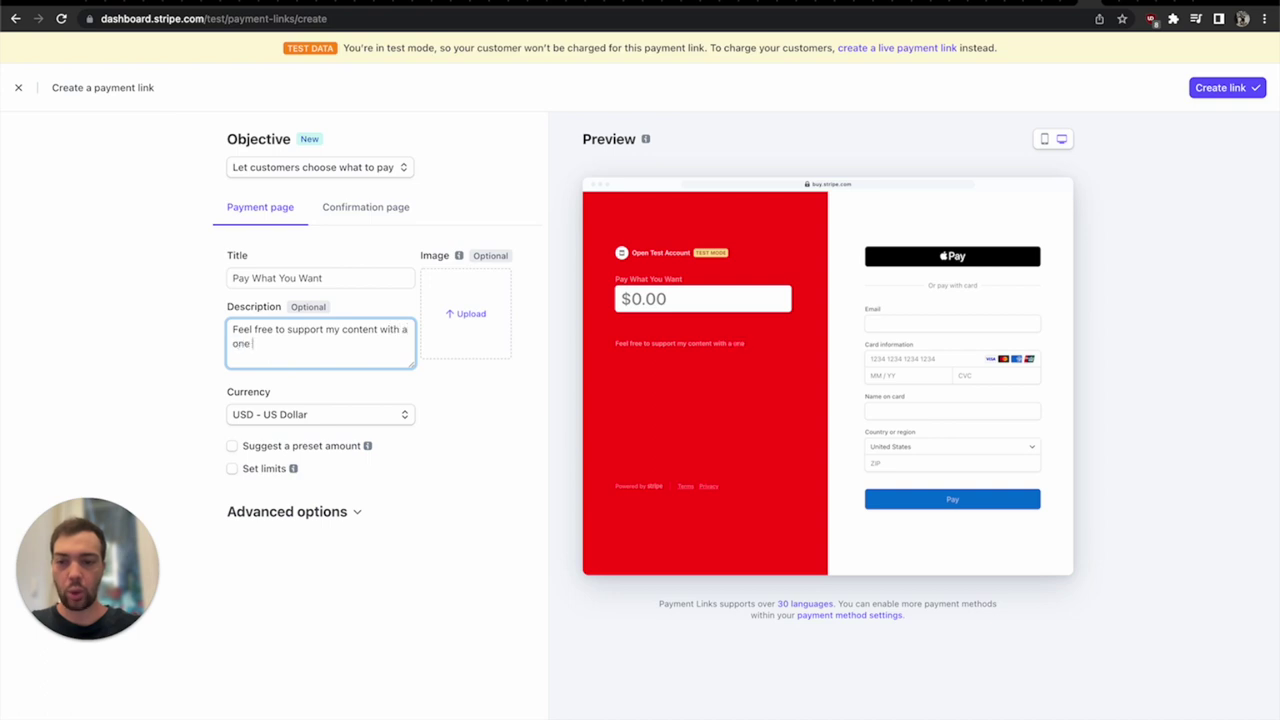
pyautogui.write('time "whatev')
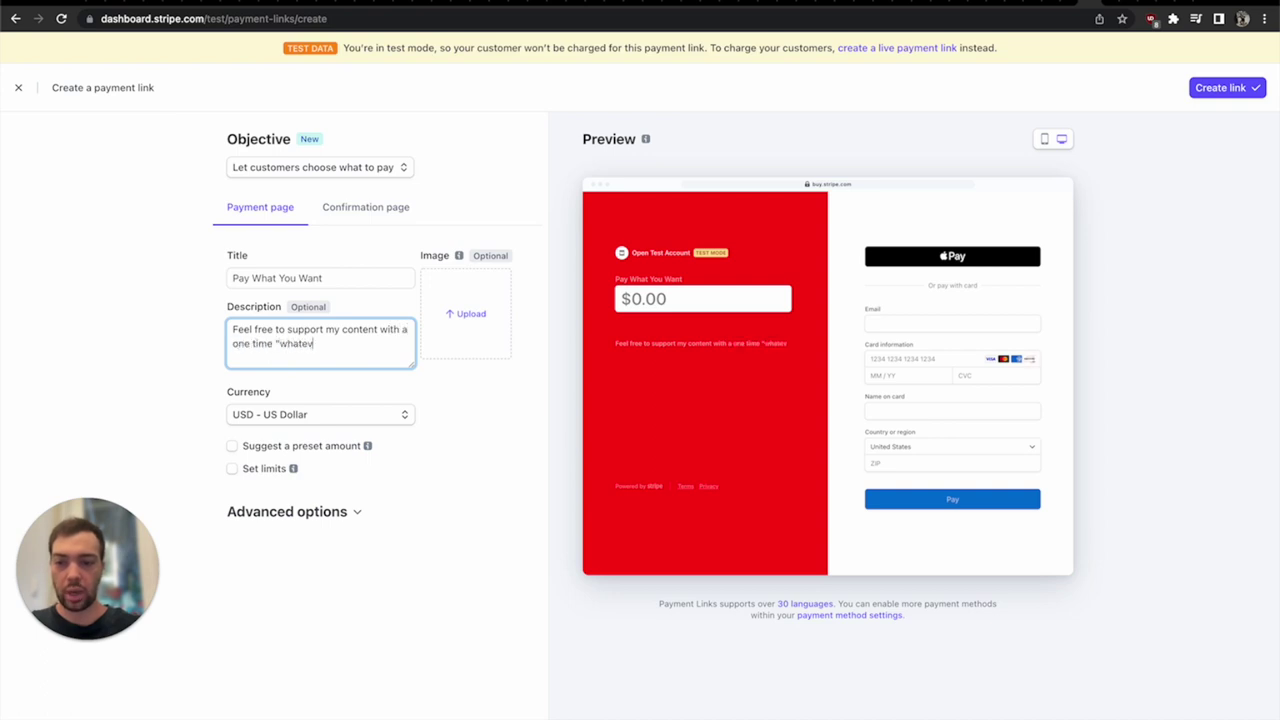
pyautogui.write('er you want" payment')
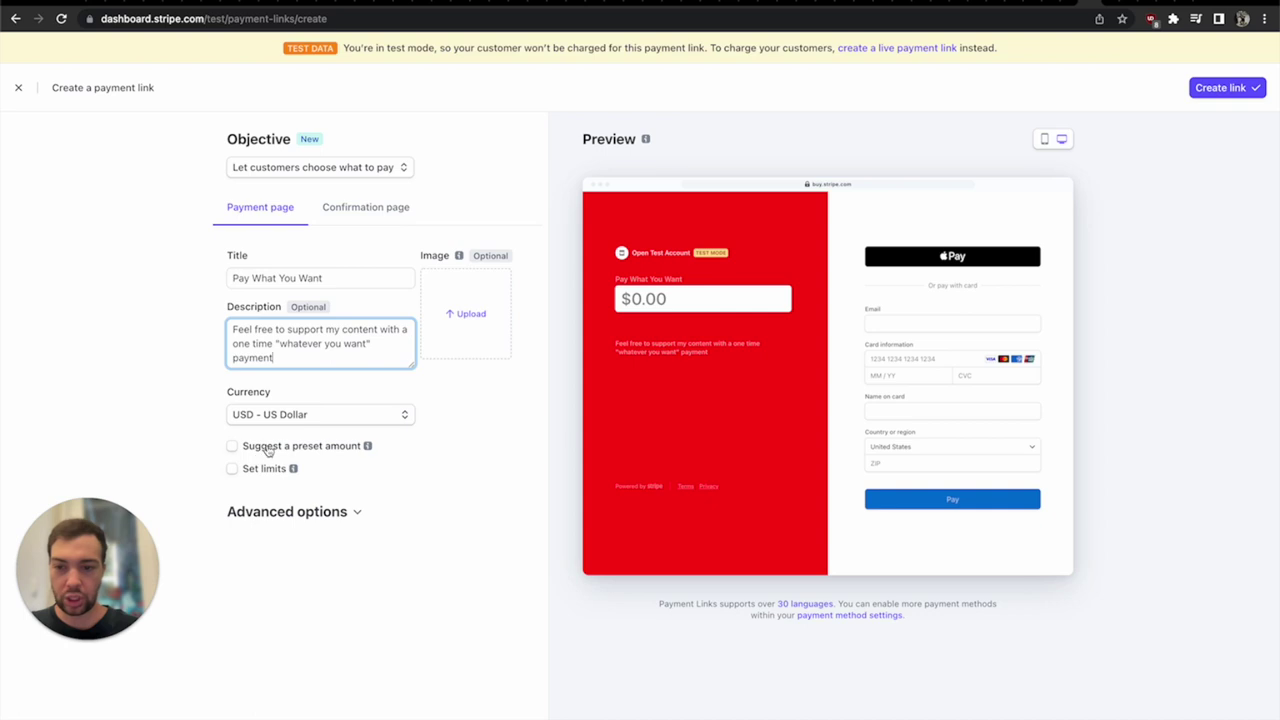
# - Suggest a preset amount of $10.00
pyautogui.click(267, 450)
pyautogui.click(275, 472)
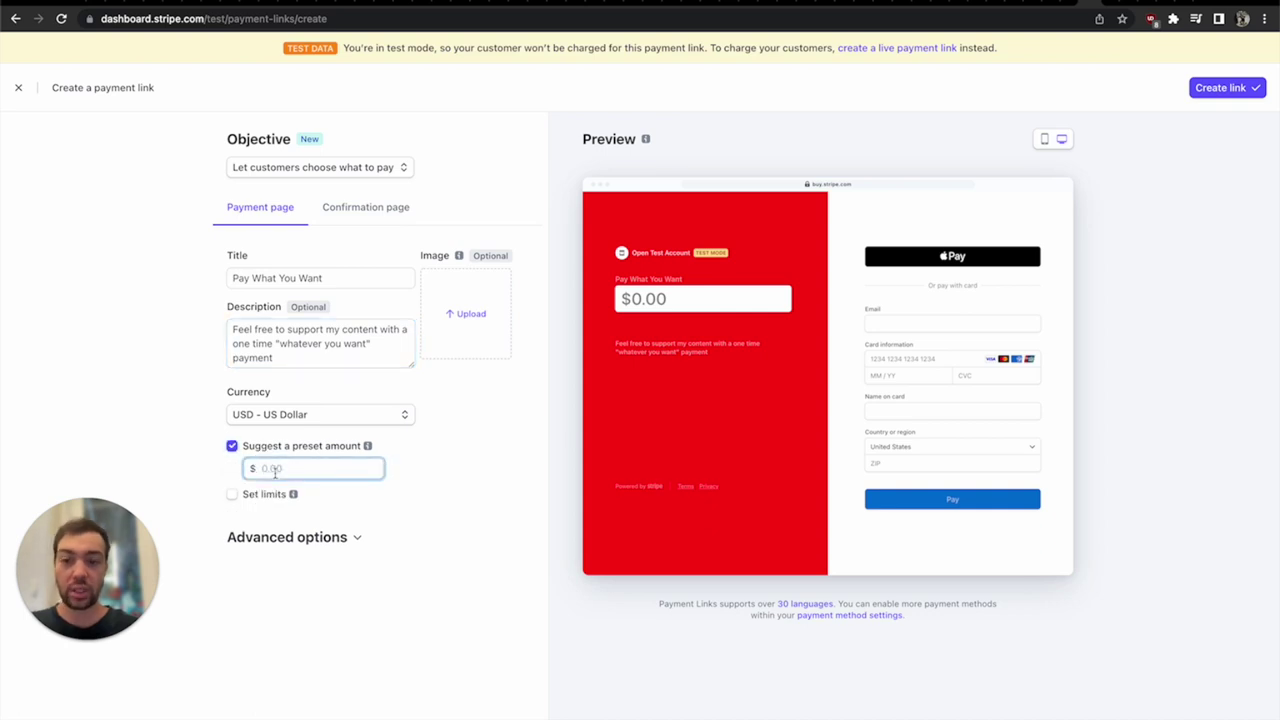
pyautogui.write('1')
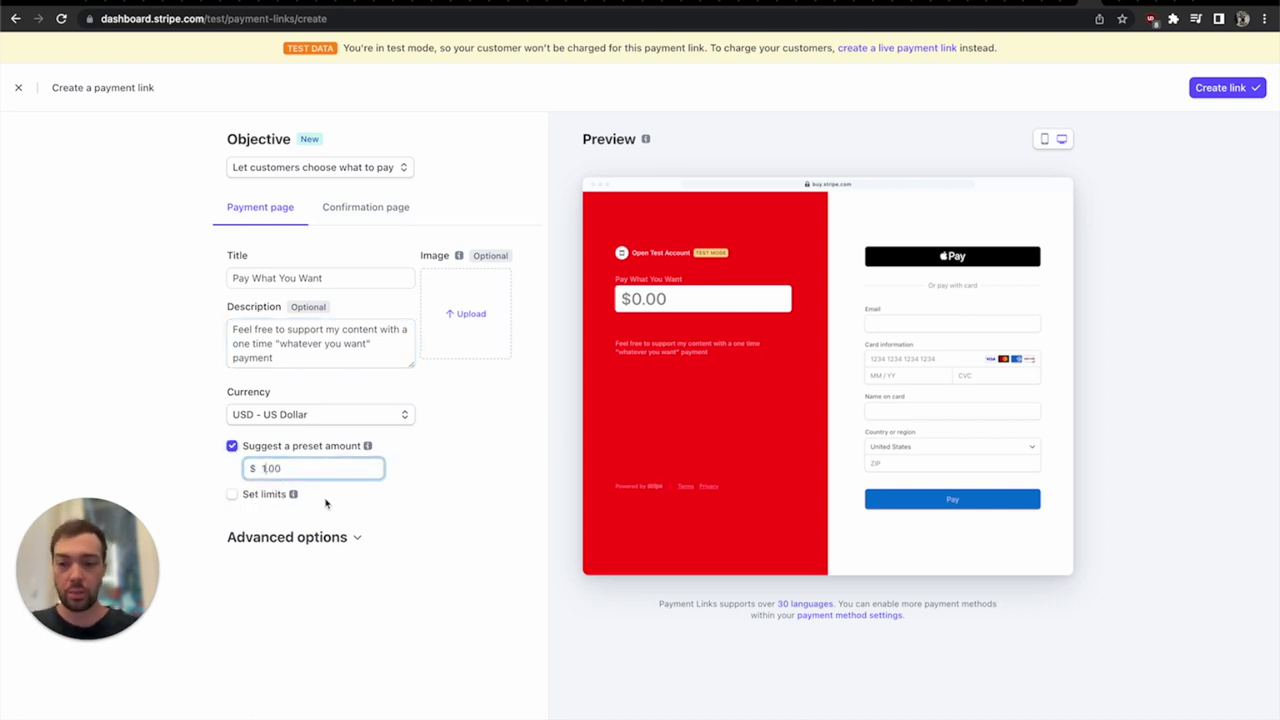
pyautogui.click(325, 503)
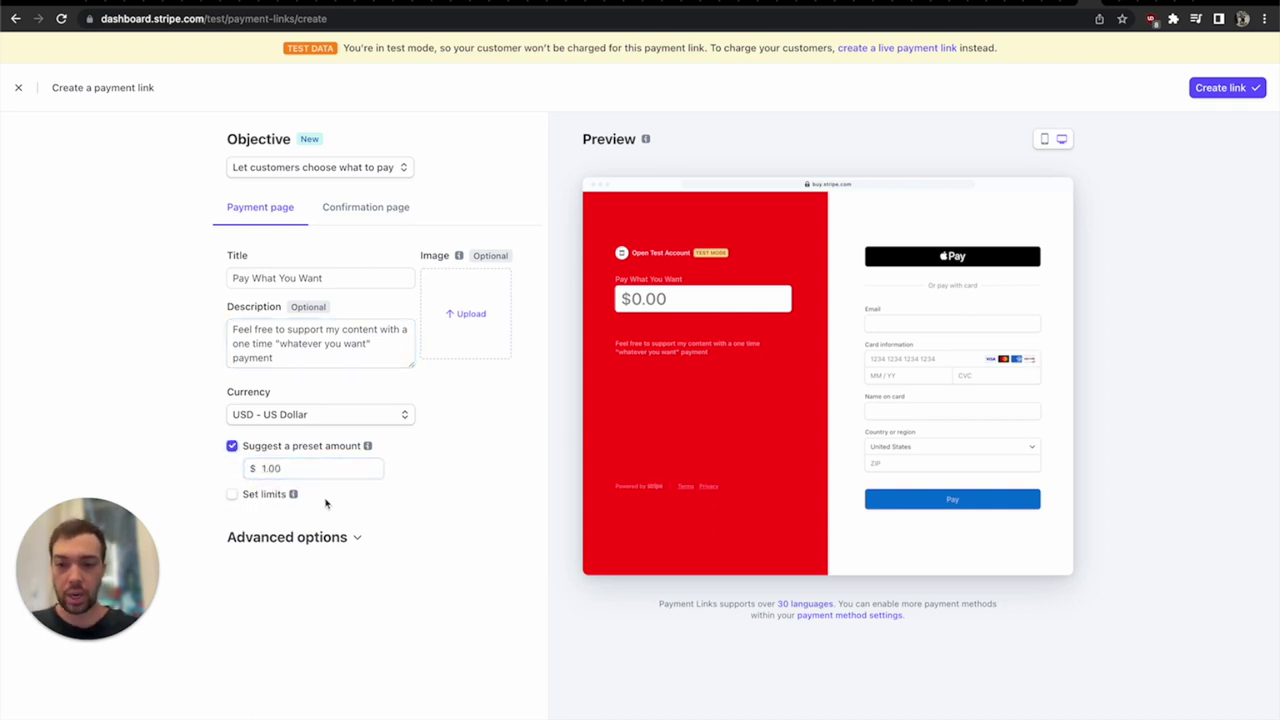
pyautogui.doubleClick(268, 468)
pyautogui.click(265, 468)
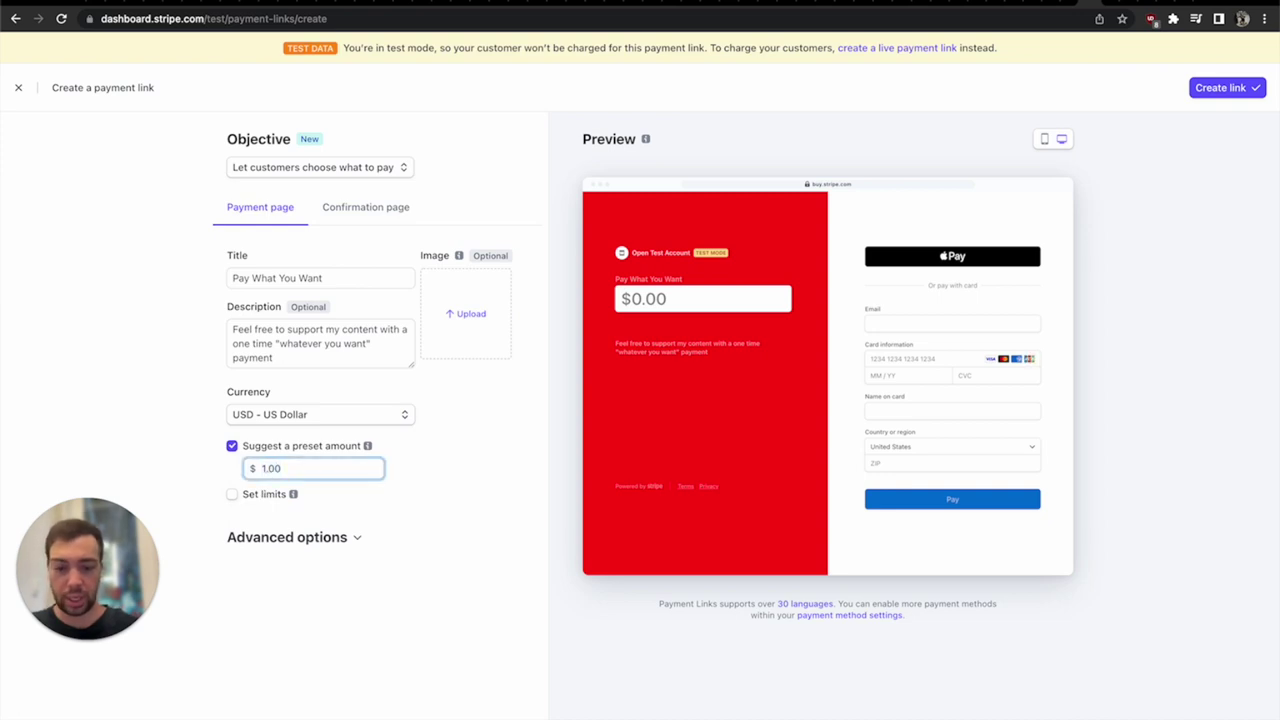
pyautogui.write('0')
# - Limit payment amounts to a minimum of $1.00 and a maximum of $10,000.00
pyautogui.click(232, 494)
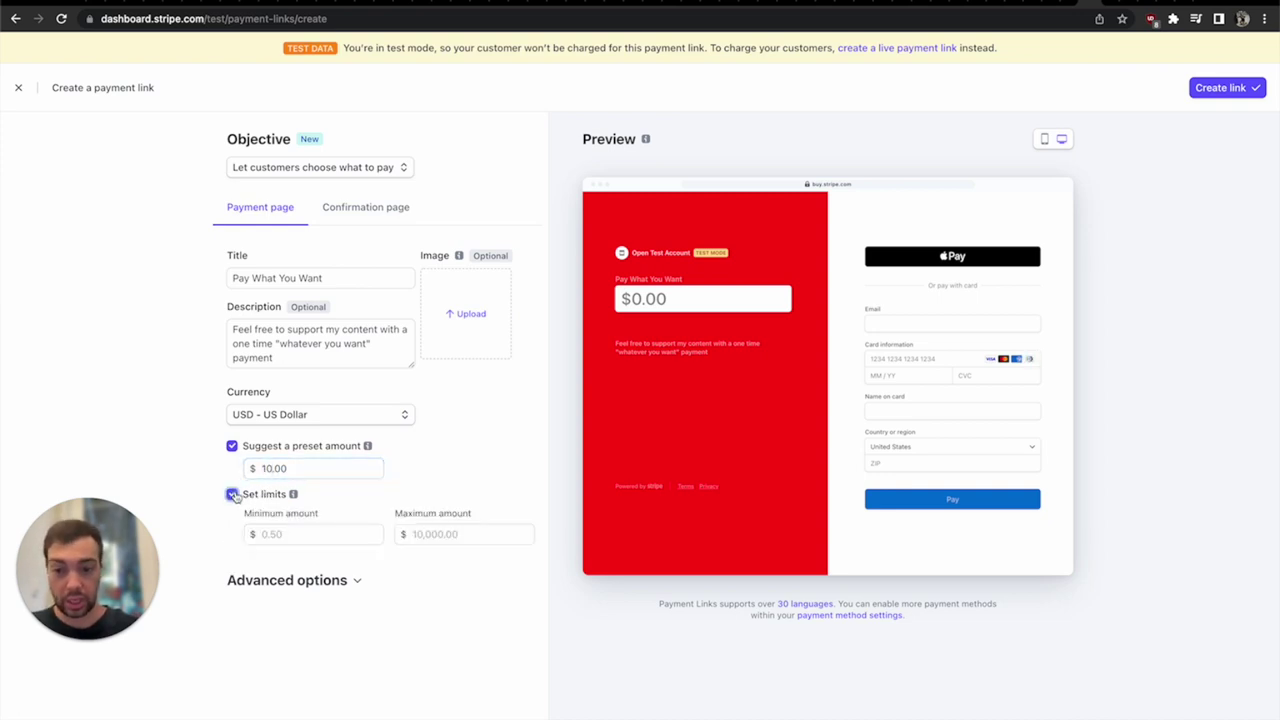
pyautogui.click(290, 539)
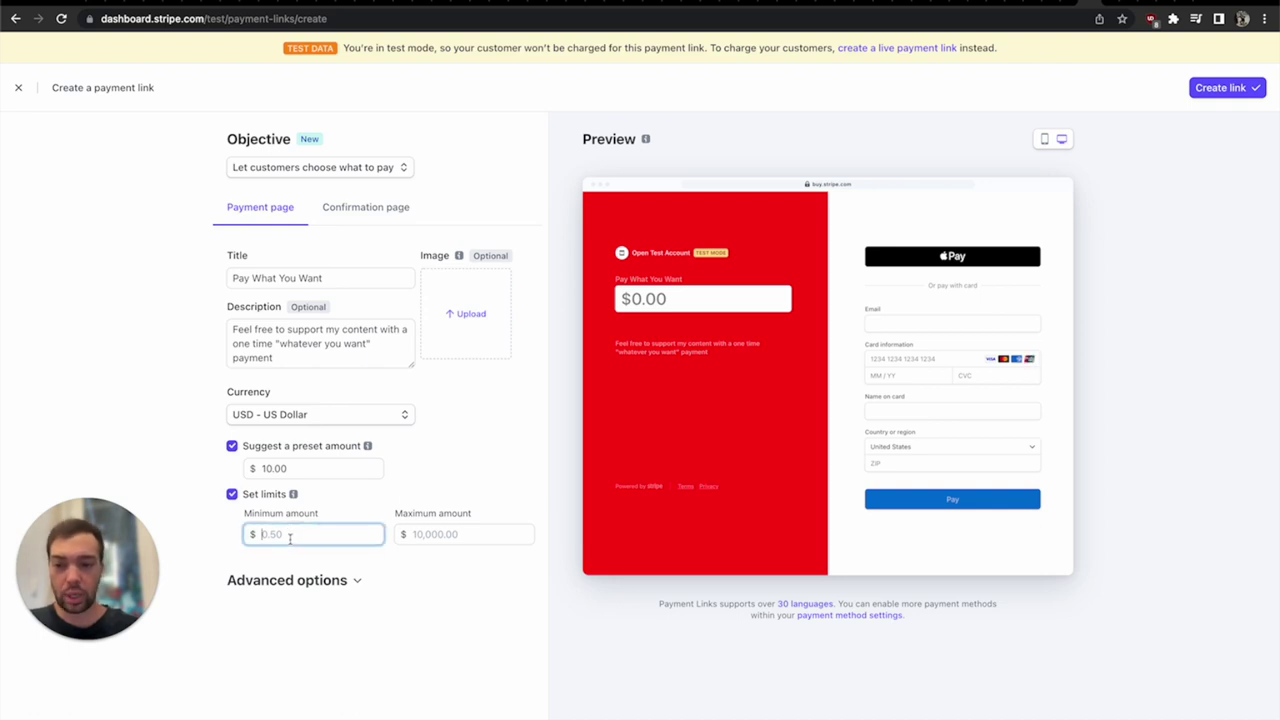
pyautogui.write('1.00')
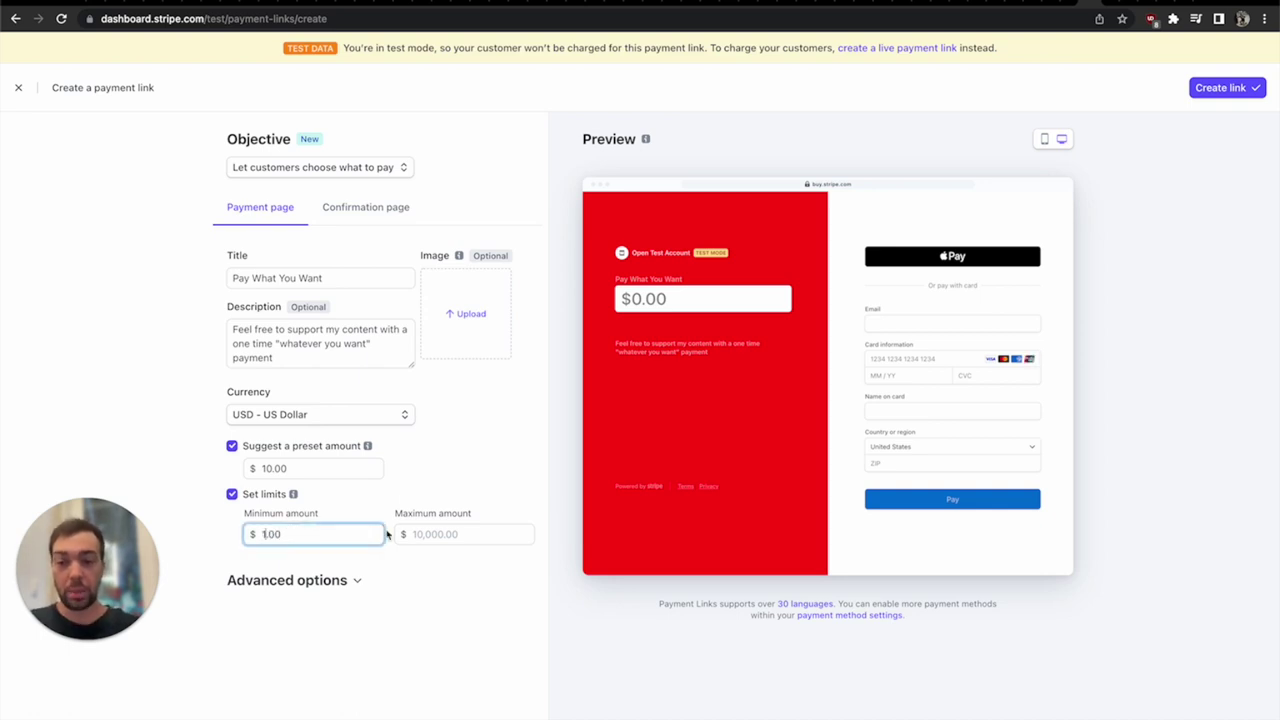
pyautogui.click(428, 531)
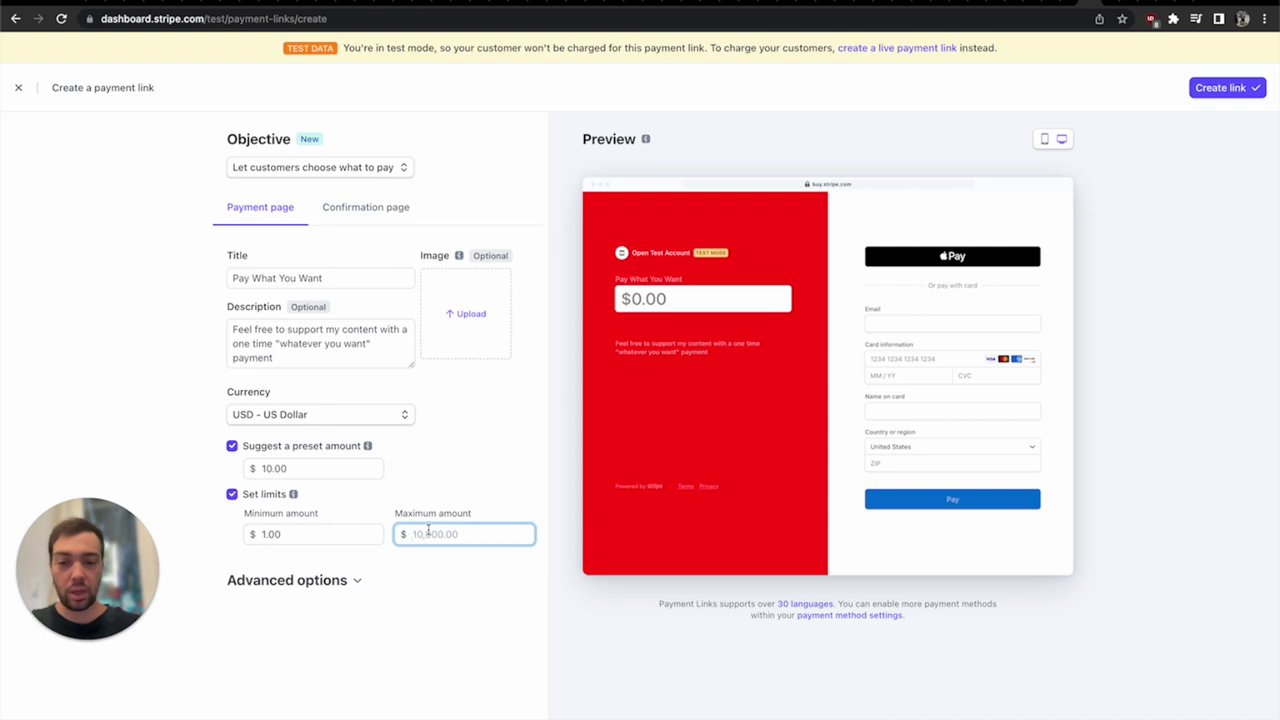
pyautogui.write('999999.00')
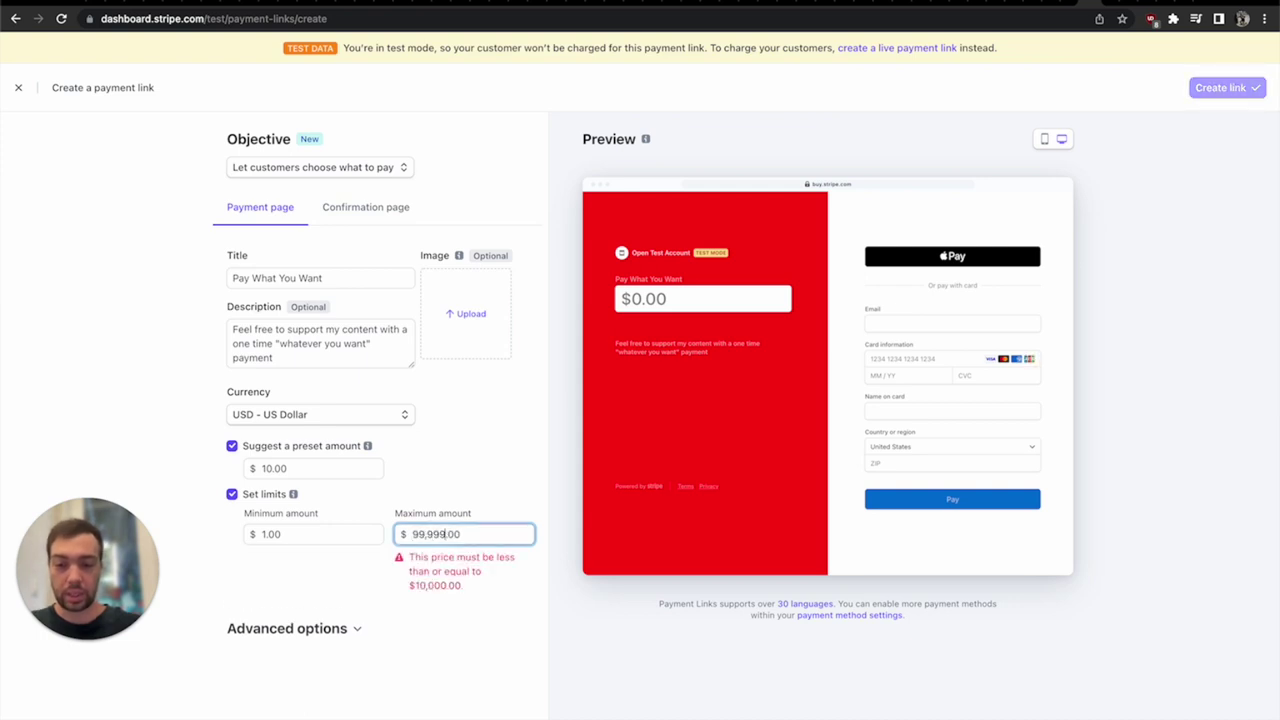
pyautogui.tripleClick(441, 534)
pyautogui.write('1')
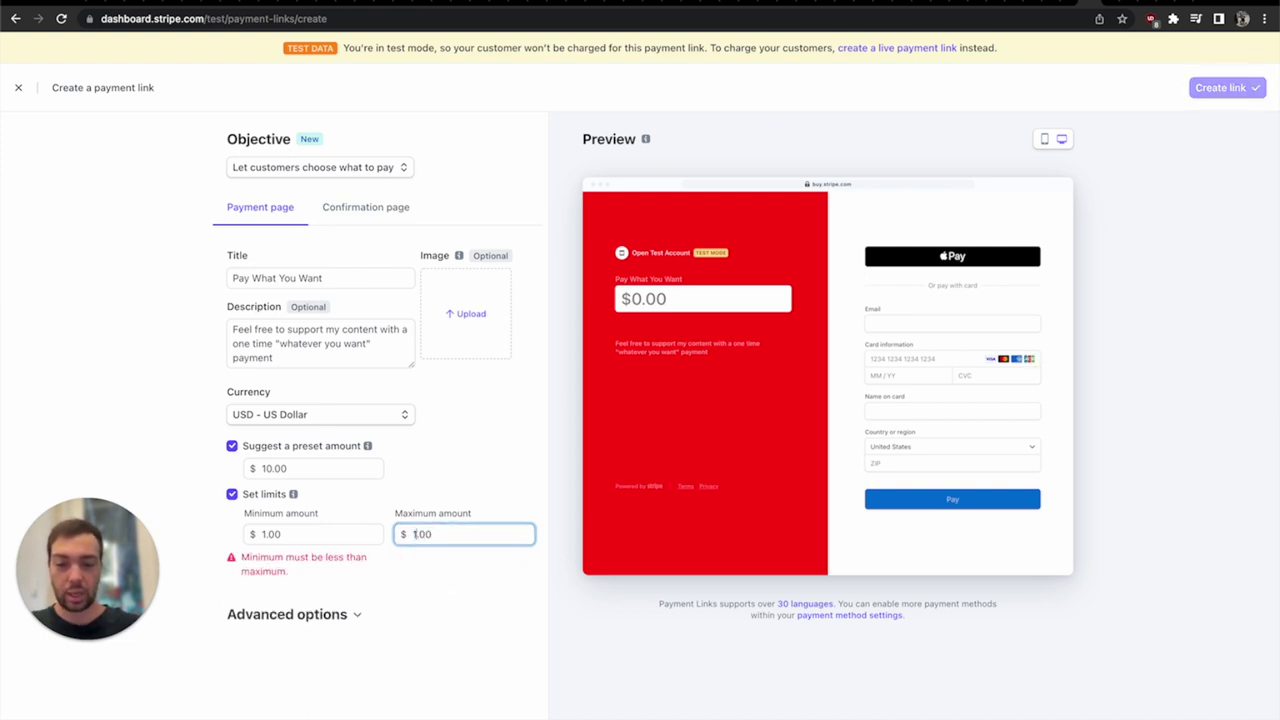
pyautogui.write('0,000')
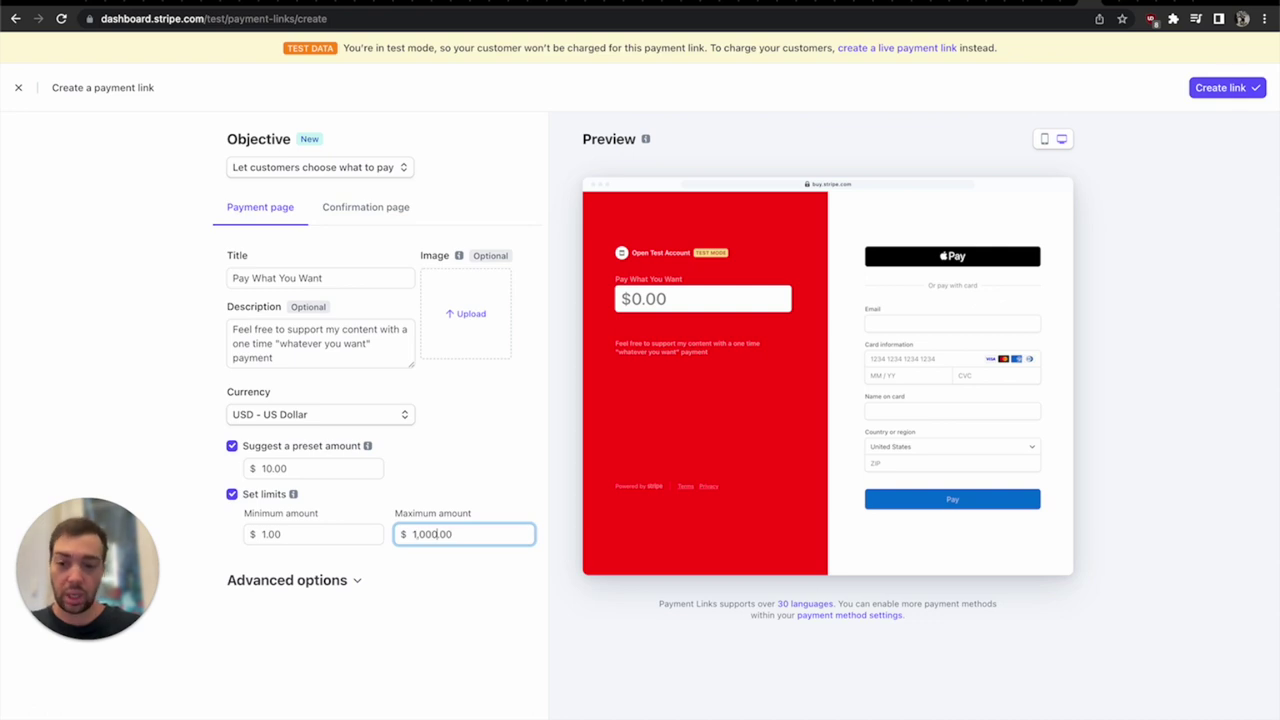
# - Under Advanced options, set the call to action to Donate and require a phone number
pyautogui.click(339, 584)
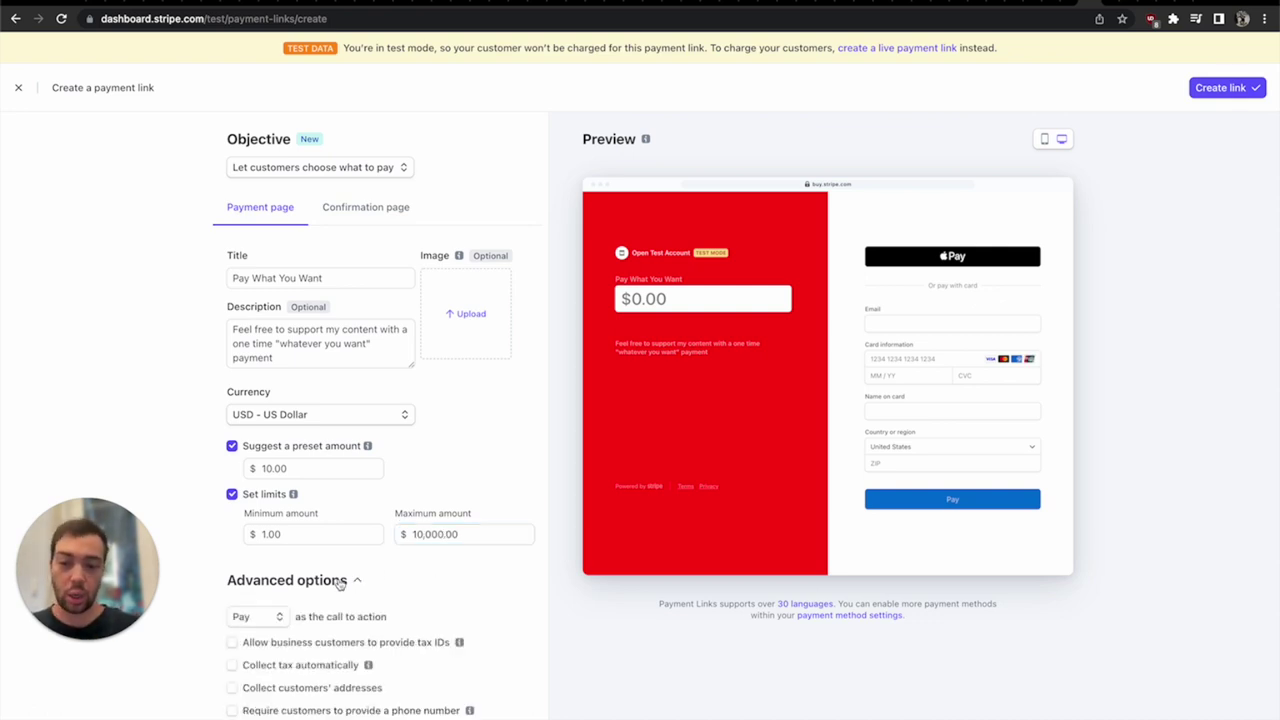
pyautogui.click(266, 622)
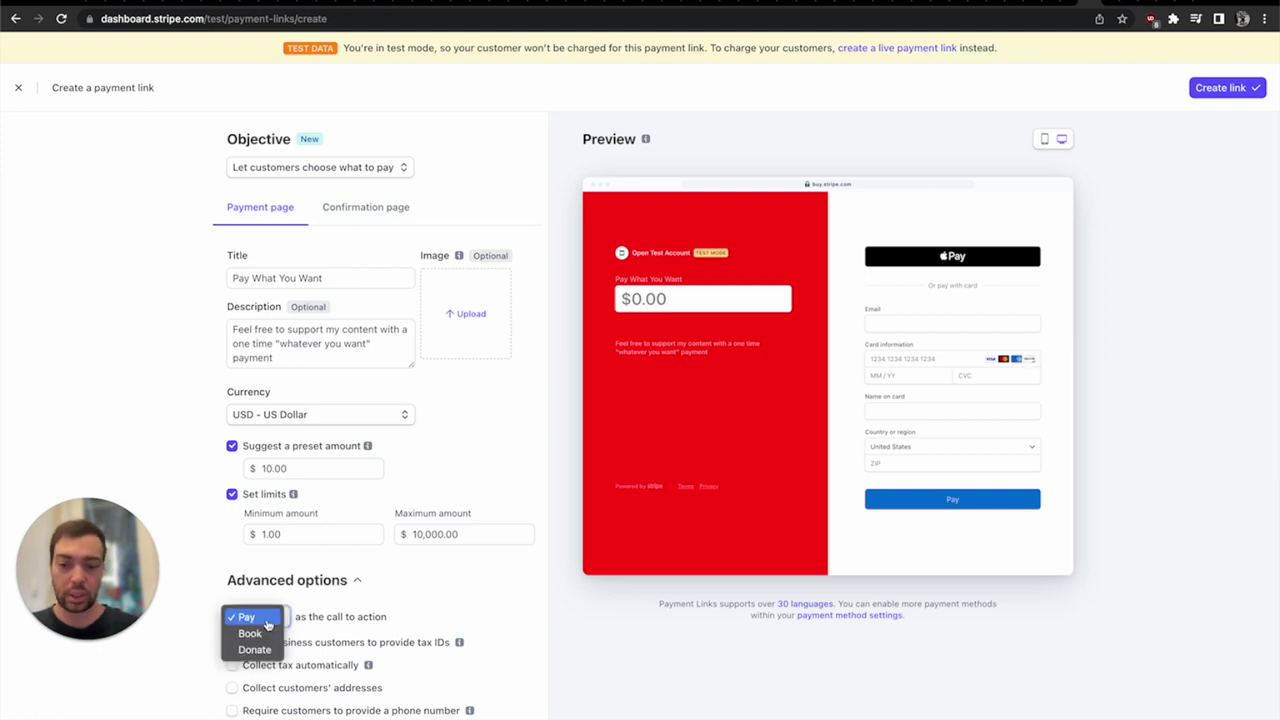
pyautogui.press('Escape')
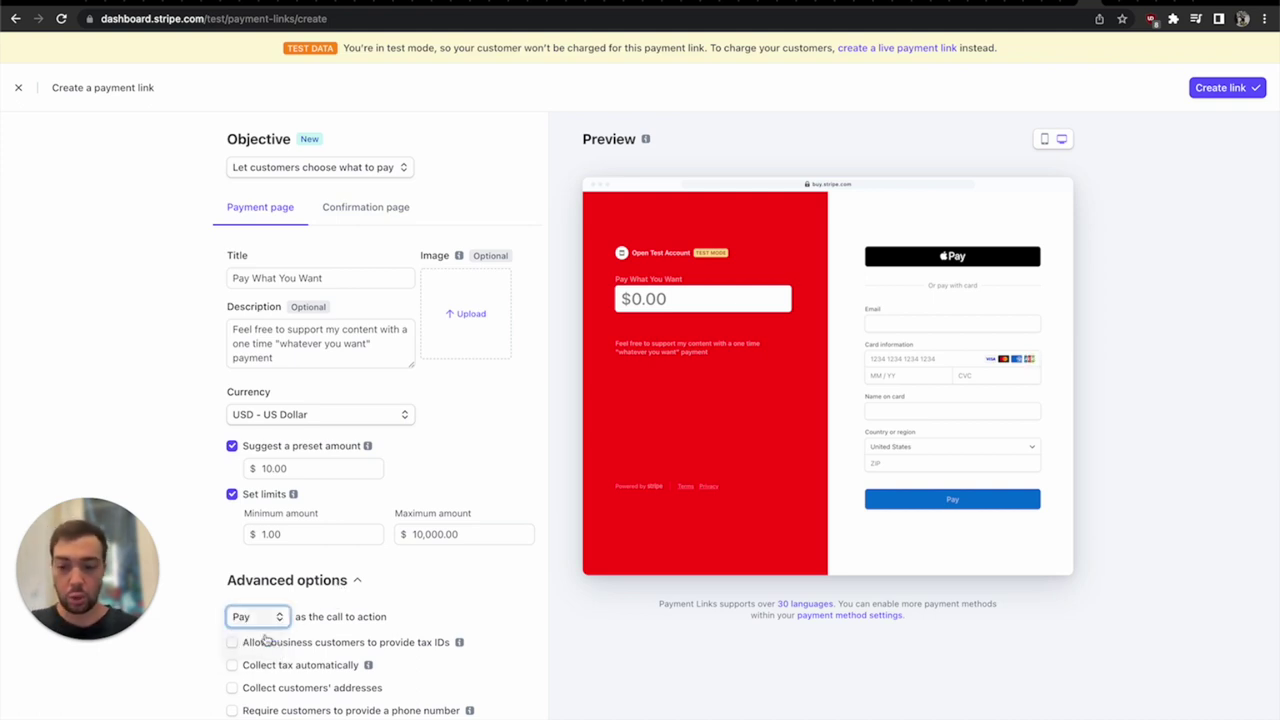
pyautogui.click(266, 622)
pyautogui.click(265, 636)
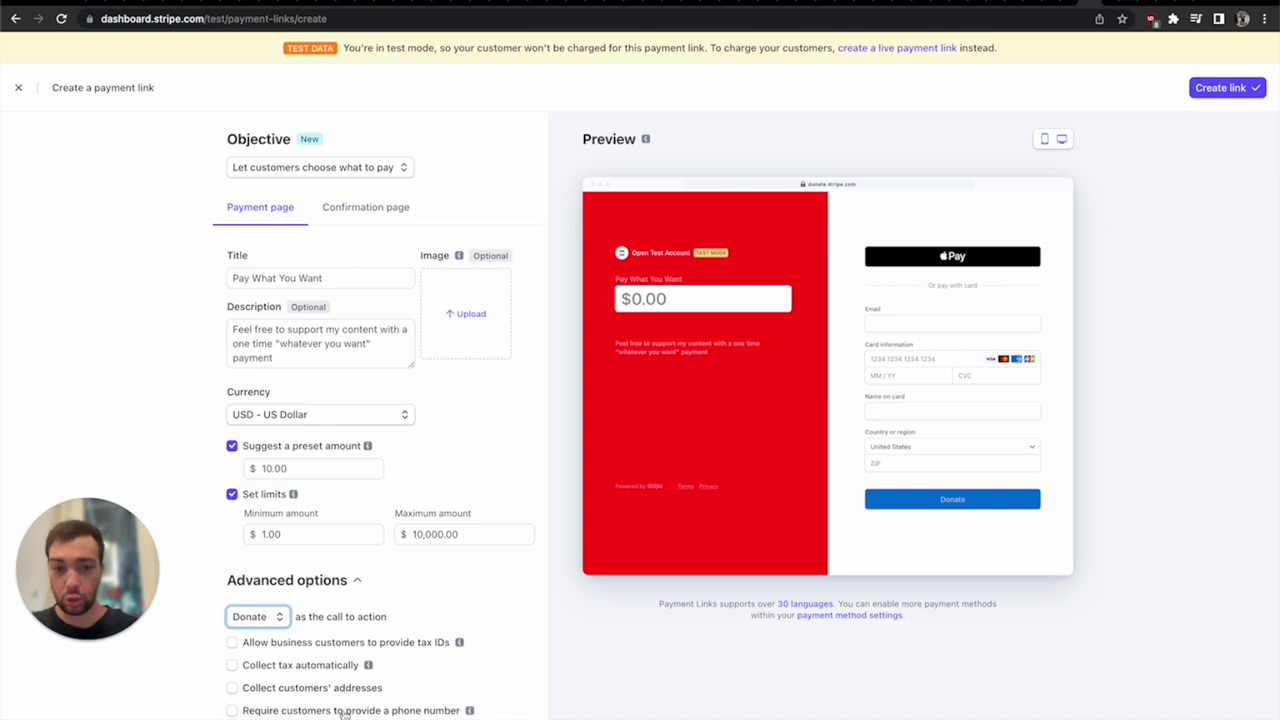
pyautogui.click(344, 712)
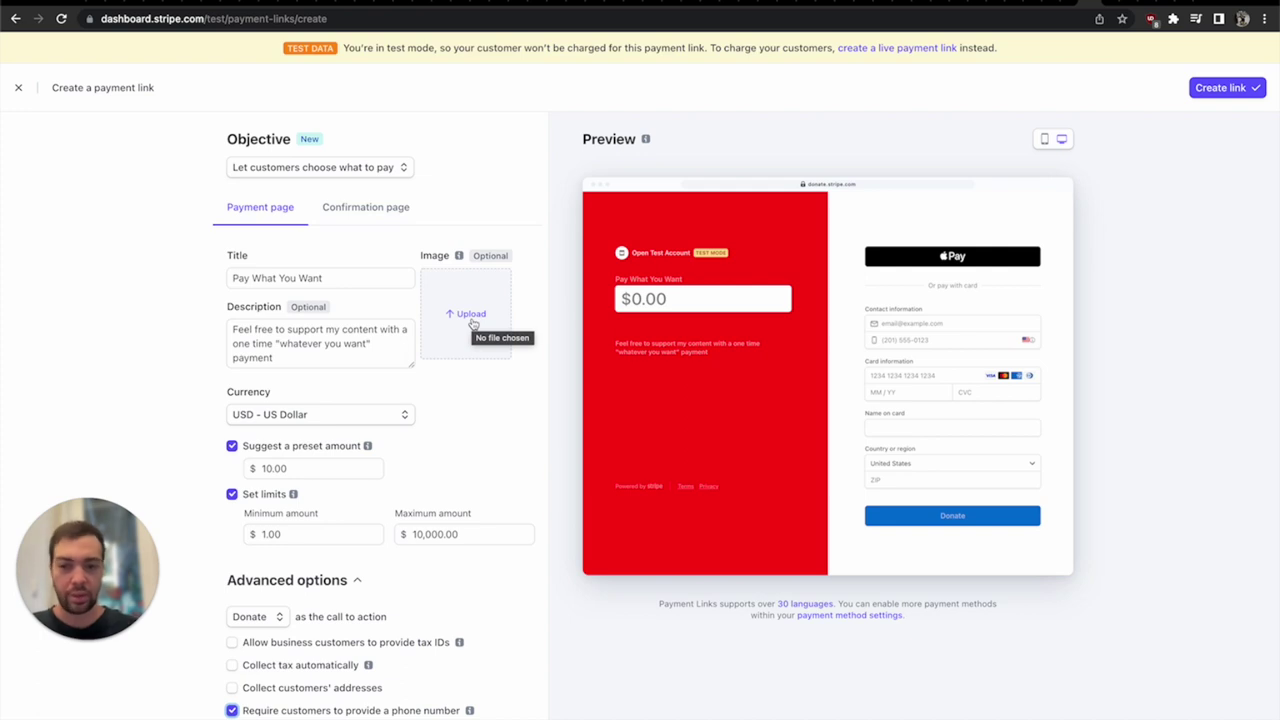
pyautogui.click(1225, 92)
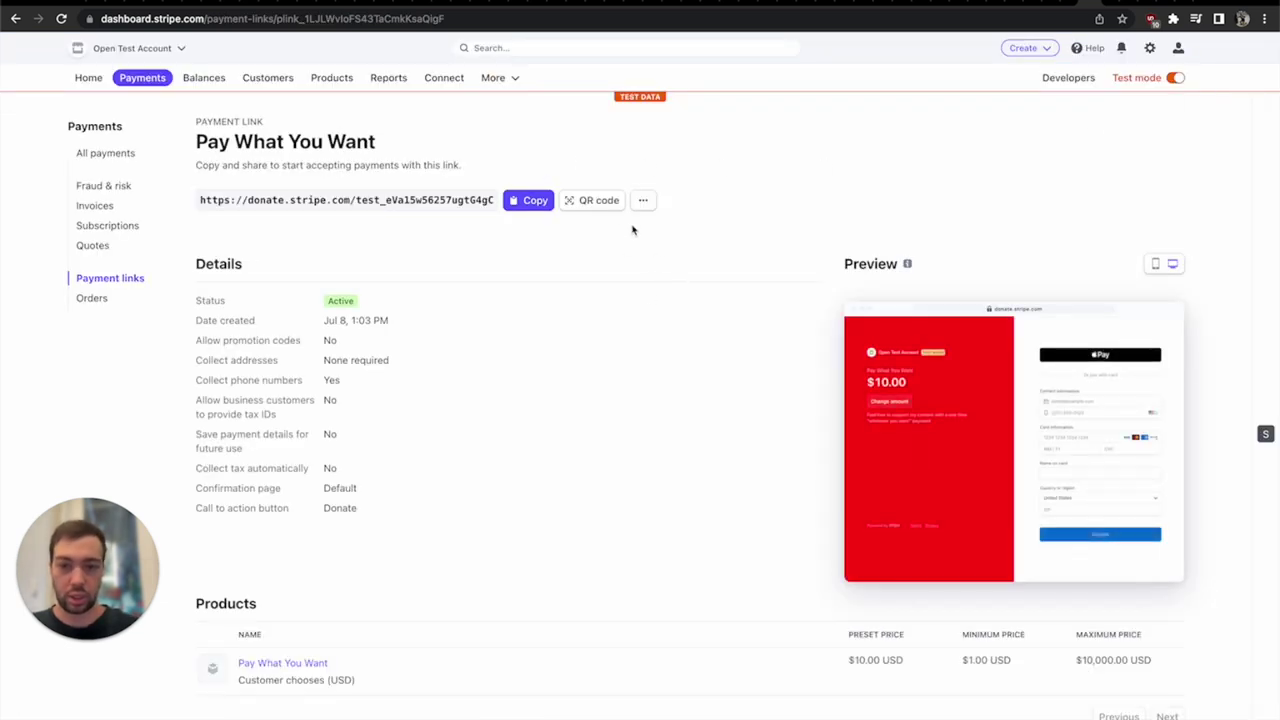
pyautogui.click(545, 203)
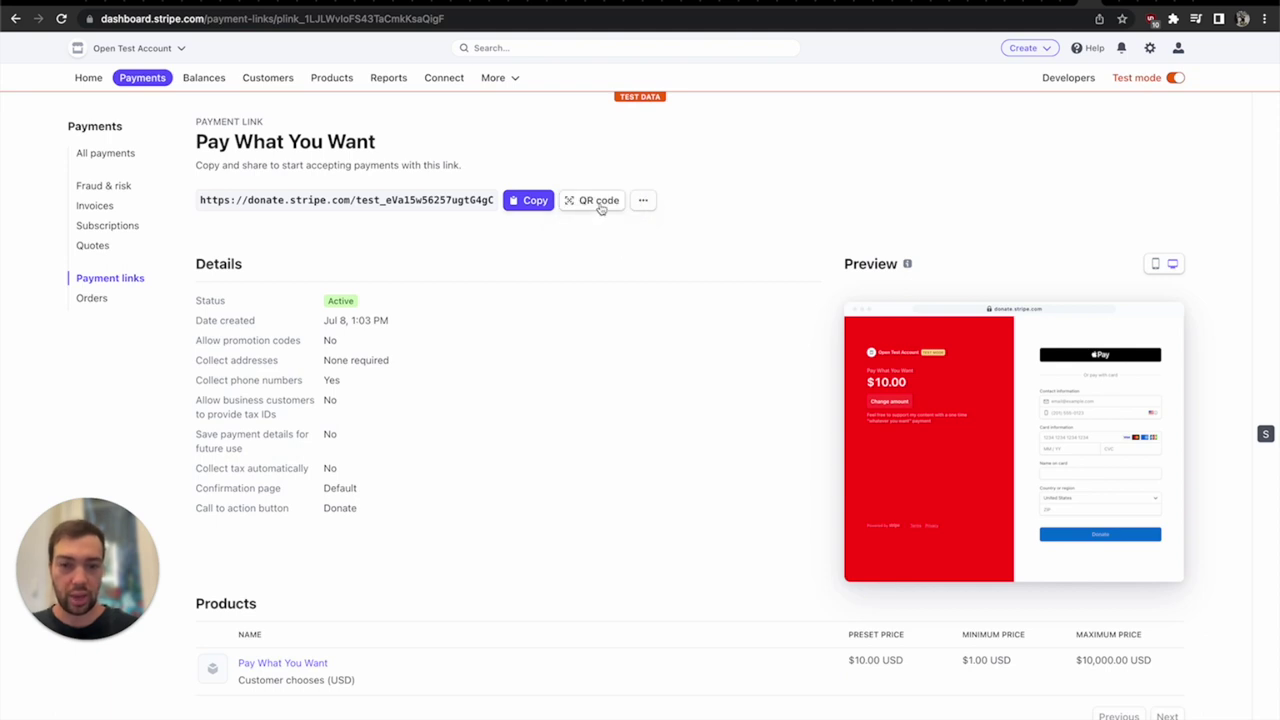
pyautogui.click(599, 201)
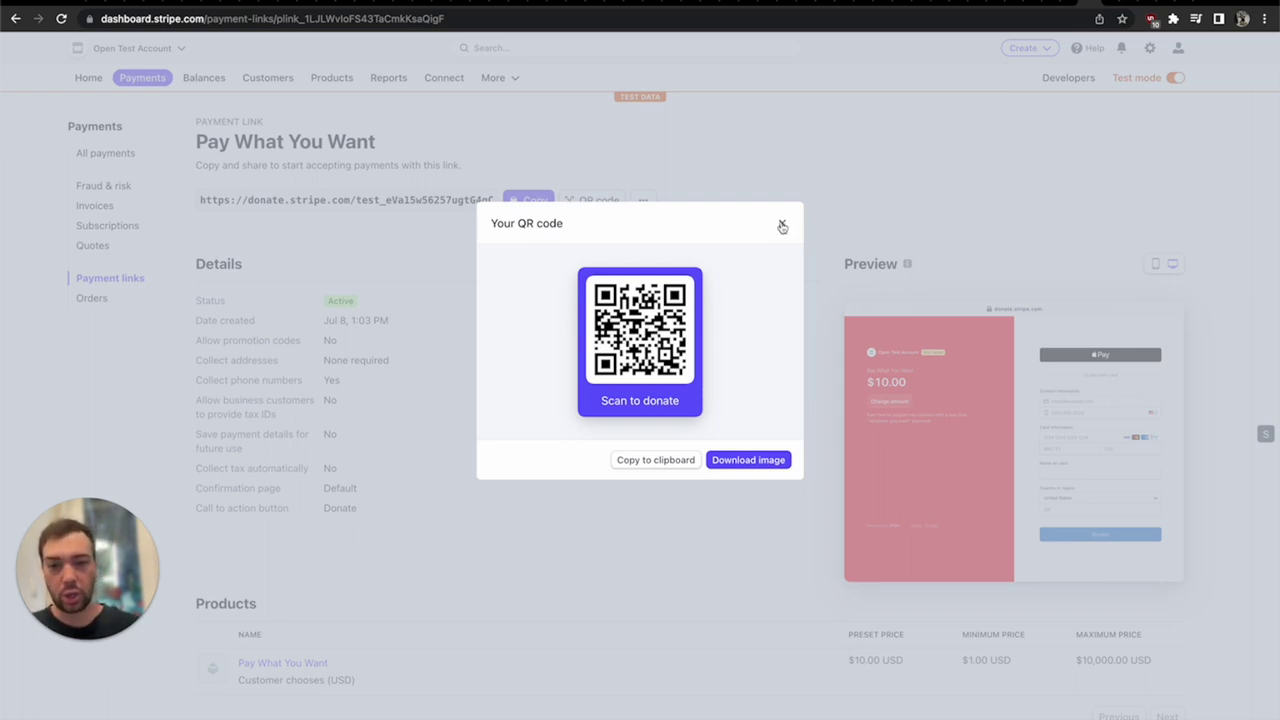
pyautogui.click(781, 225)
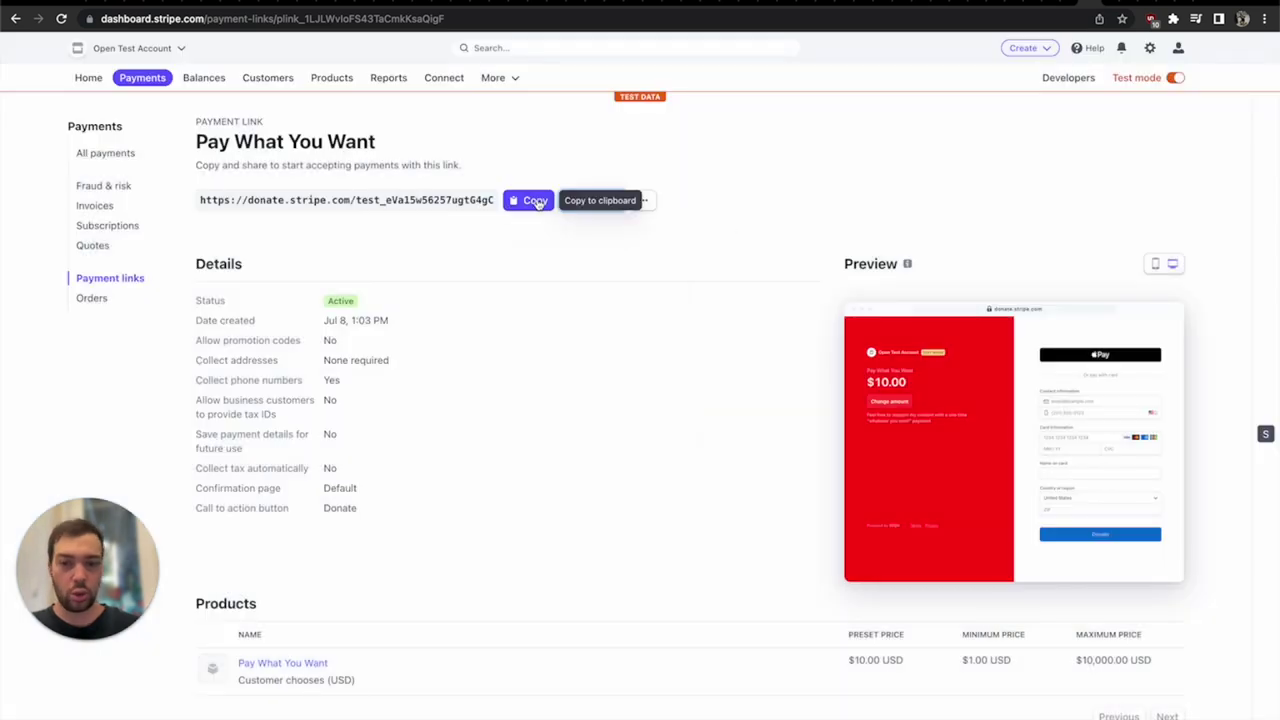
pyautogui.click(537, 203)
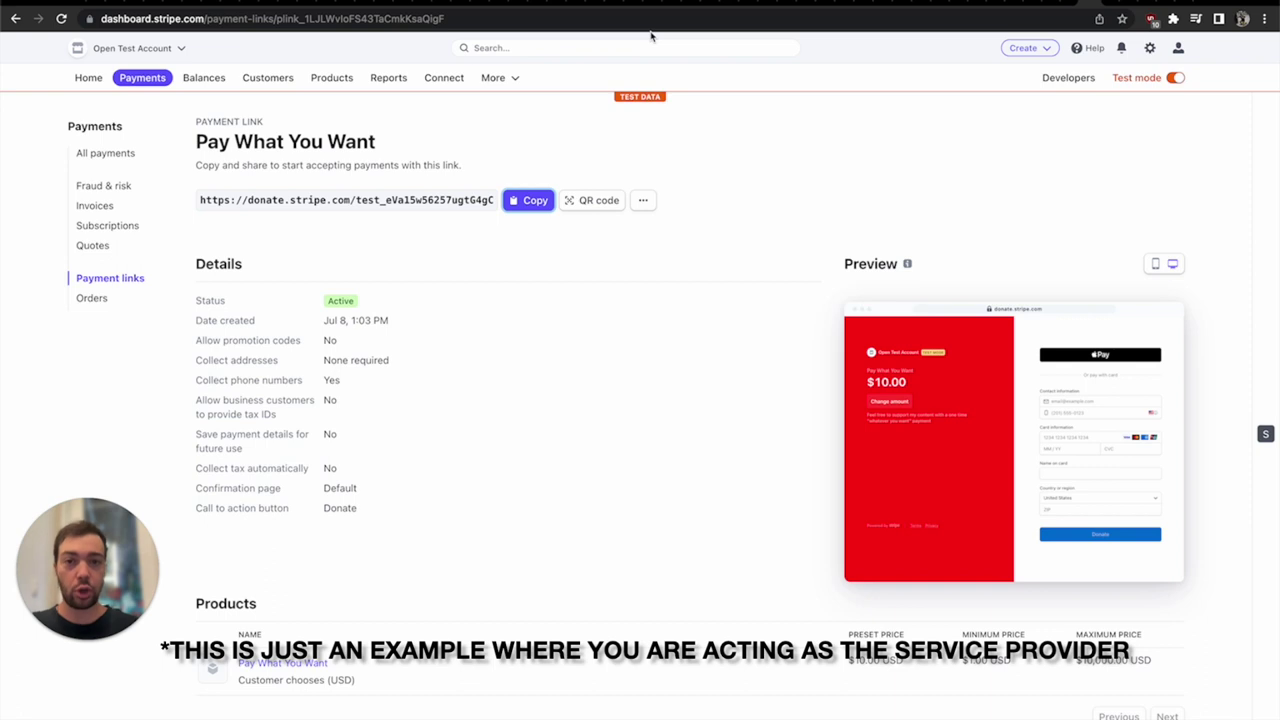
# - Paste the copied Pay What You Want link into the address bar to load its checkout
pyautogui.click(650, 23)
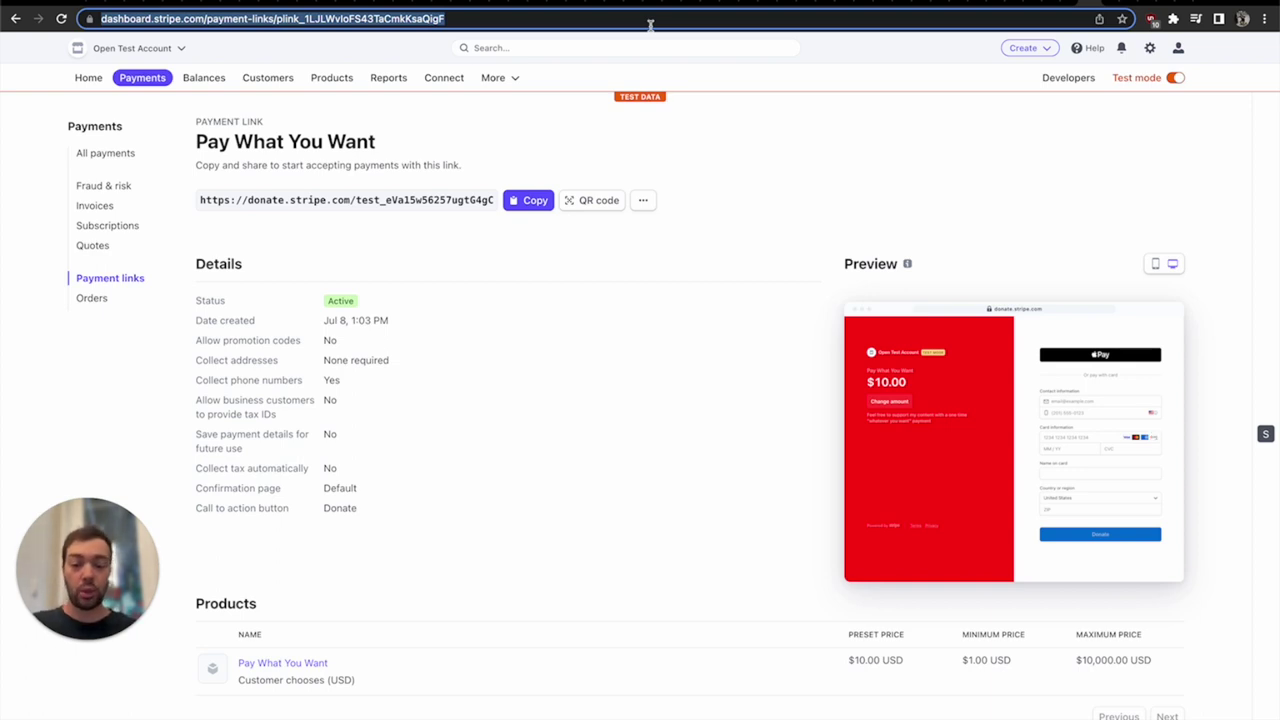
pyautogui.press('super+v')
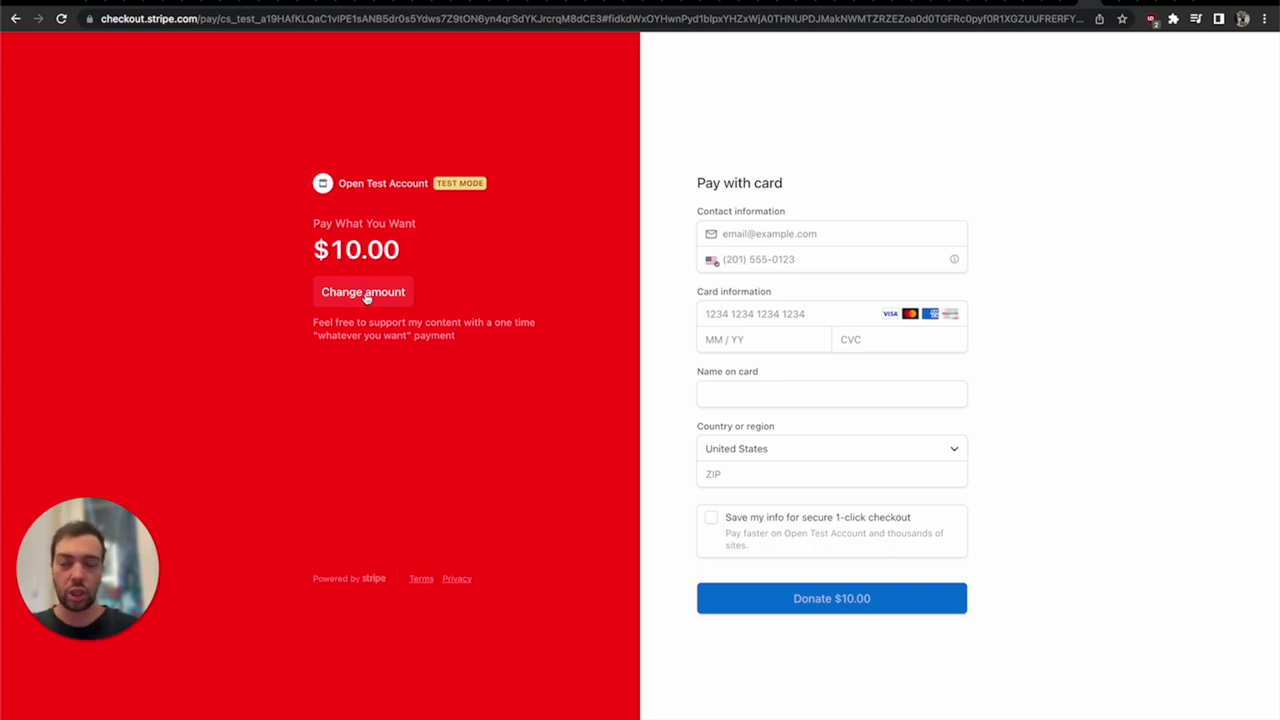
# - Change the donation amount to $10,000.00
pyautogui.click(366, 294)
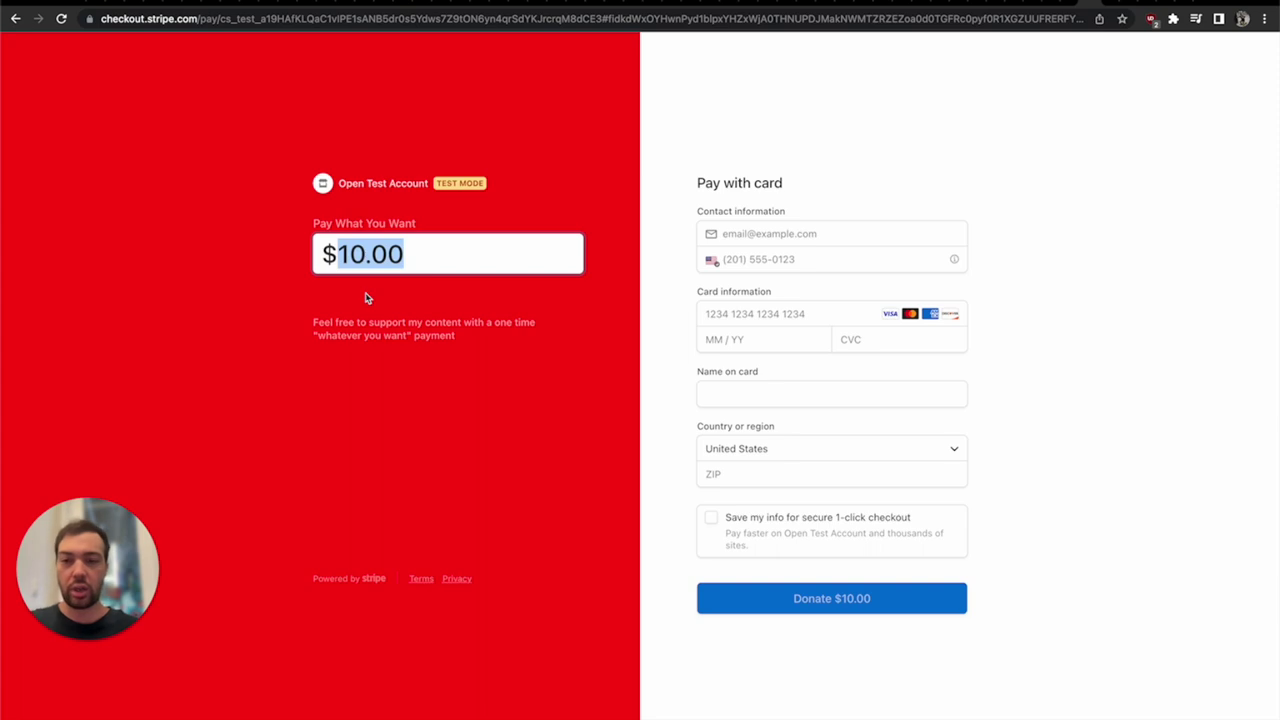
pyautogui.write('10,0')
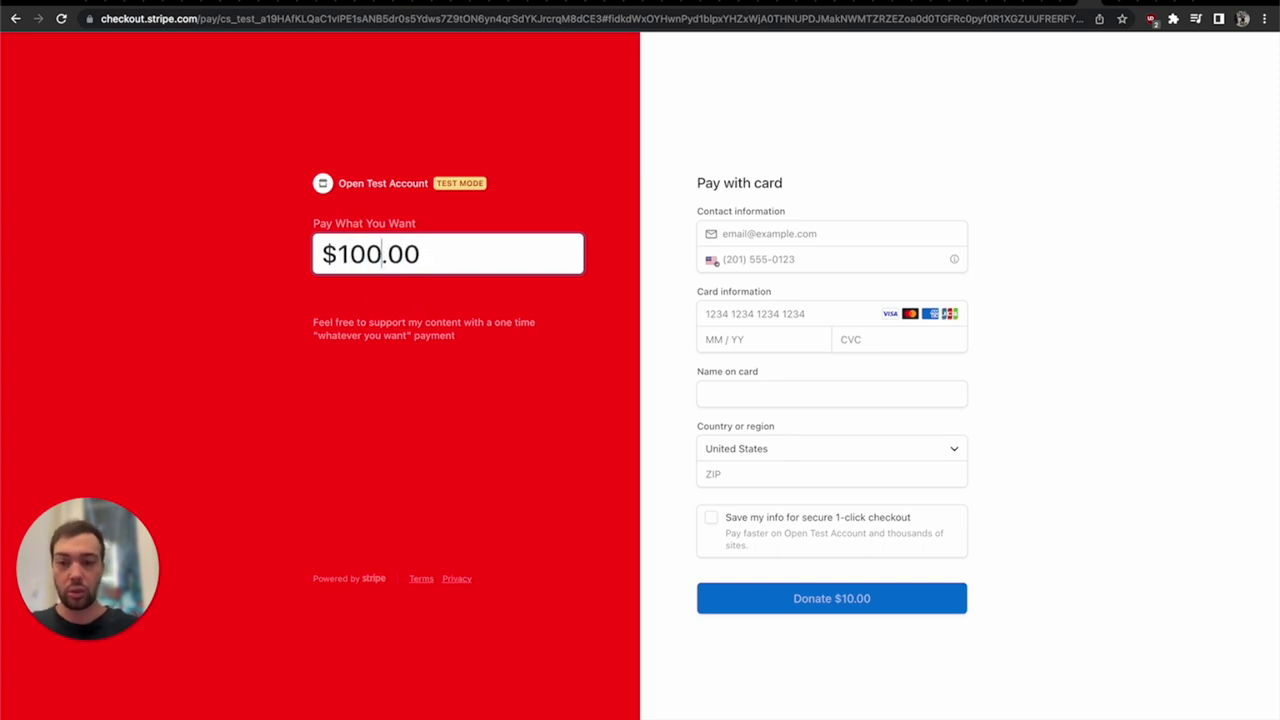
pyautogui.write('00')
pyautogui.press('Return')
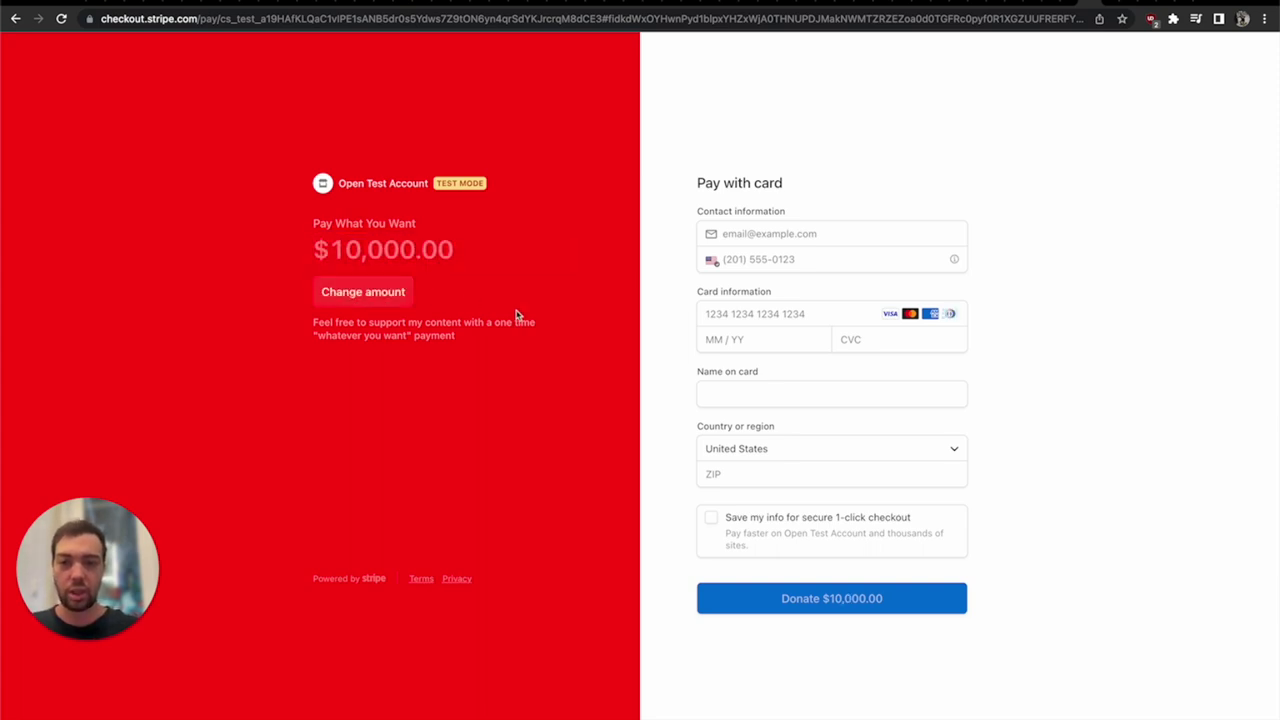
pyautogui.click(775, 232)
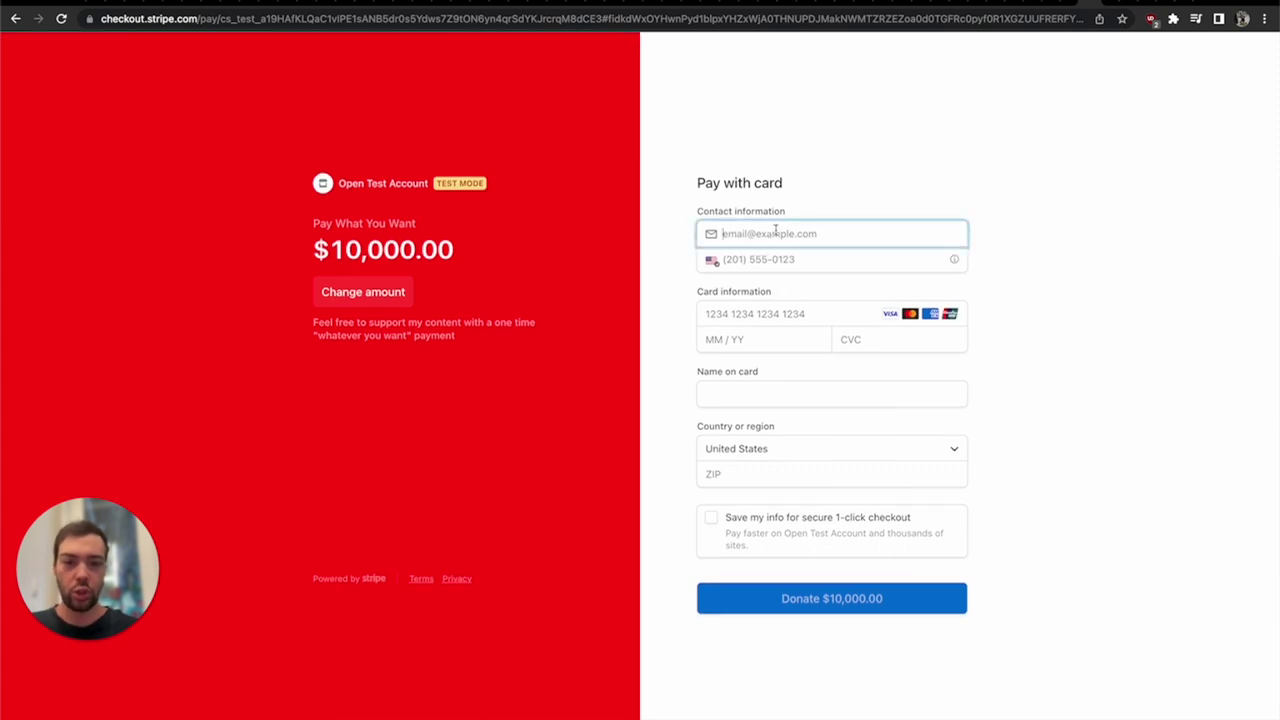
pyautogui.click(761, 258)
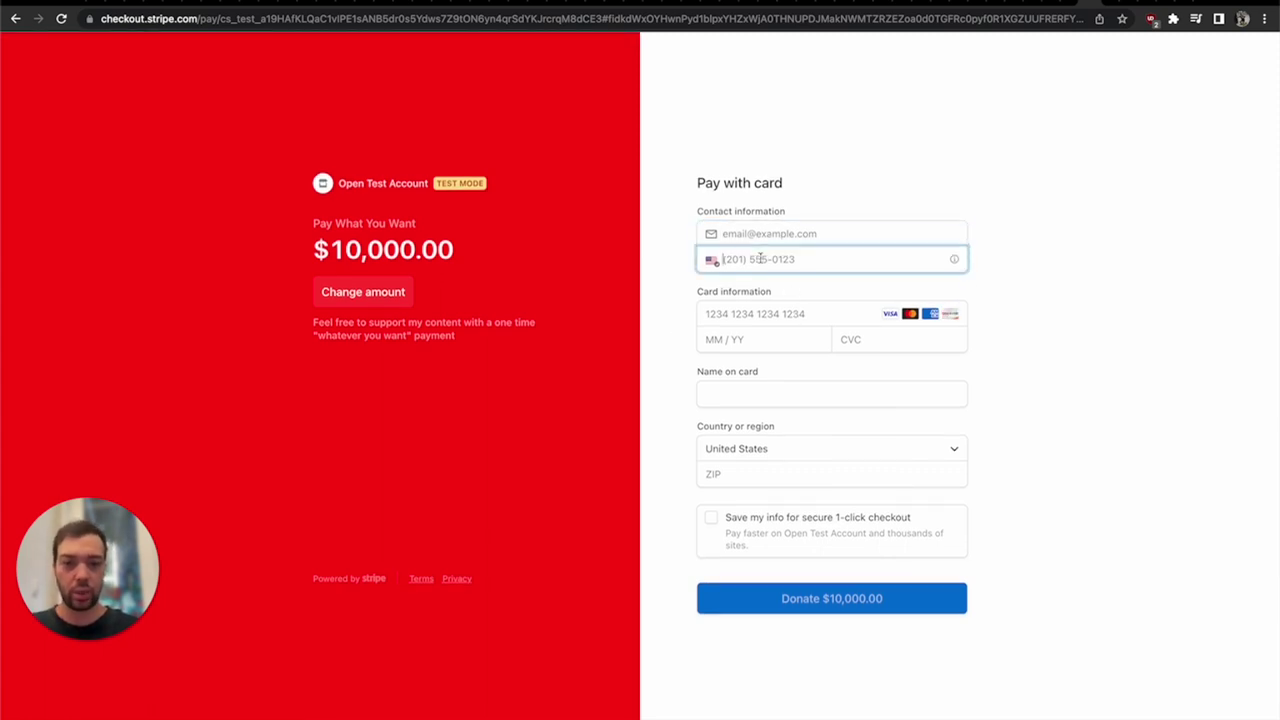
pyautogui.moveTo(953, 260)
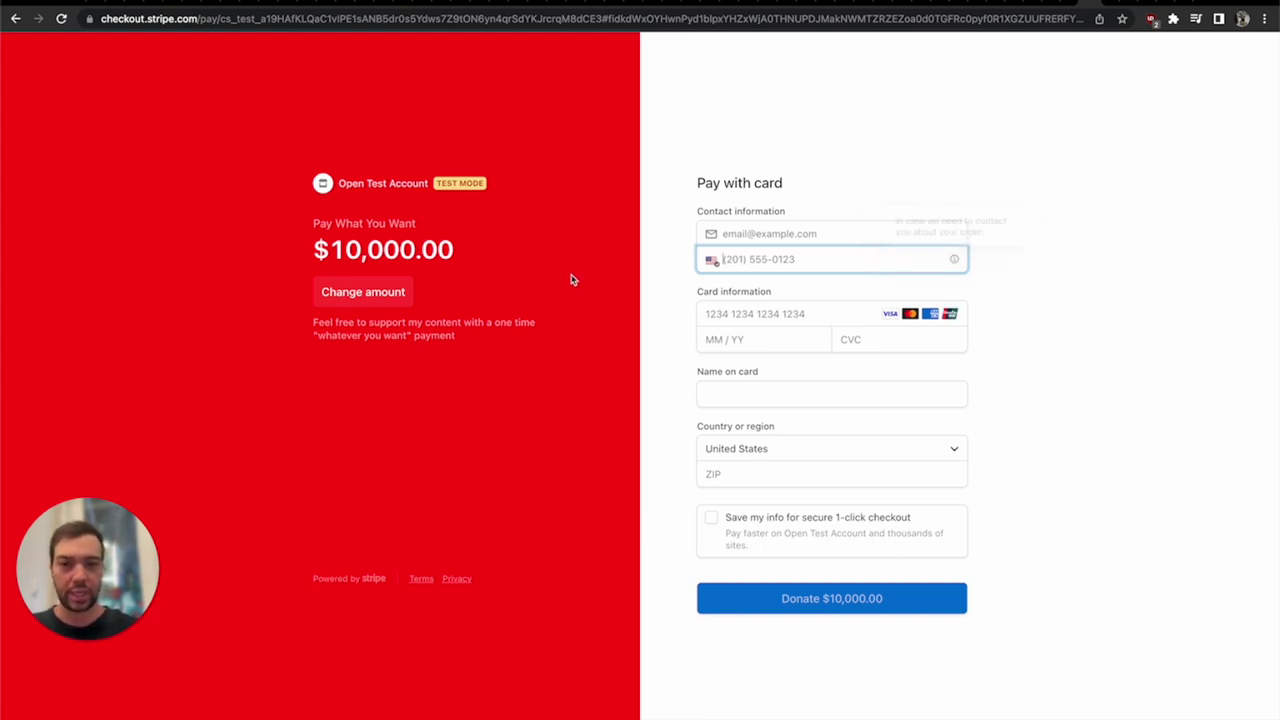
pyautogui.click(772, 313)
pyautogui.write('4242 42')
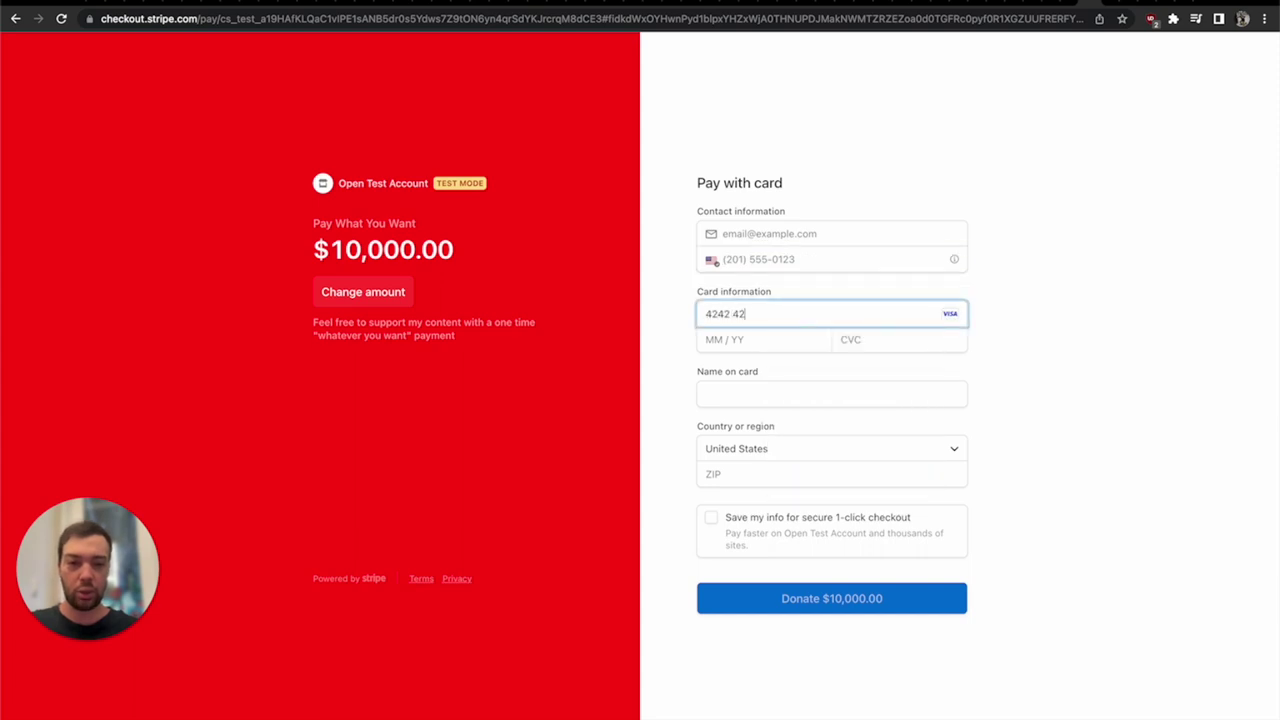
pyautogui.write('42 4242 4242')
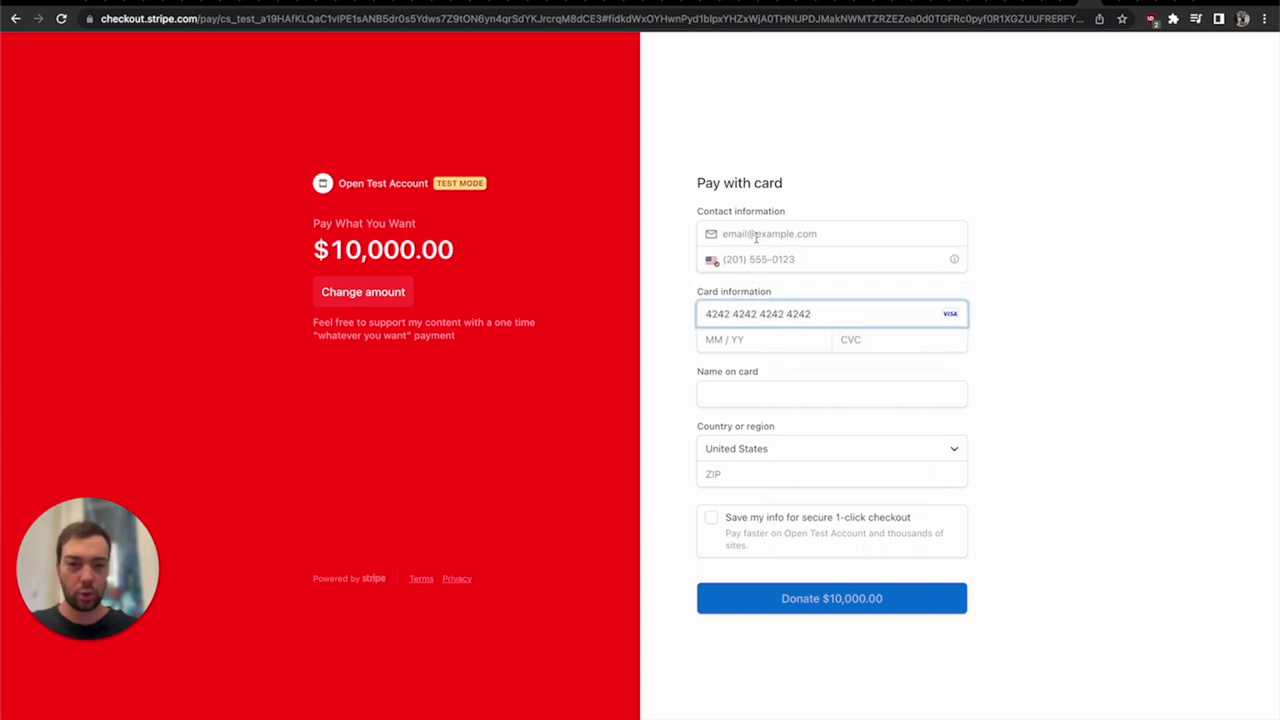
# - Fill in the contact email and phone number in Stripe Checkout
pyautogui.click(755, 236)
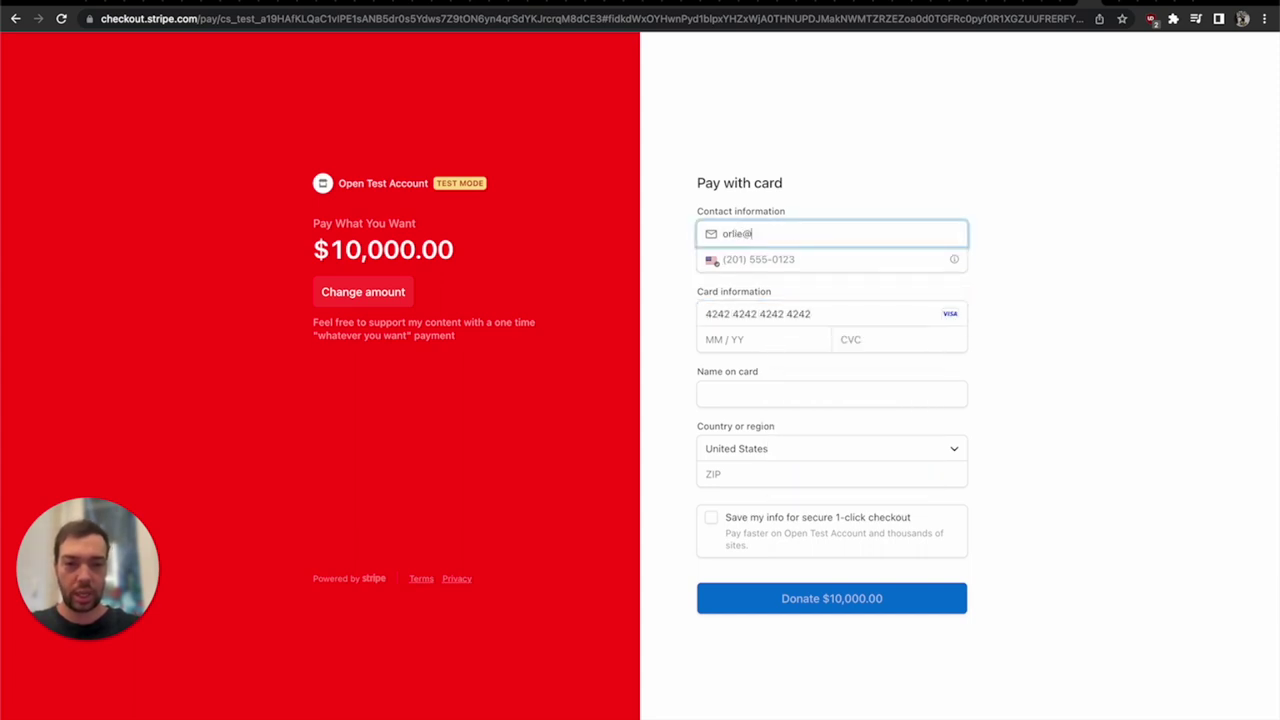
pyautogui.press('Tab')
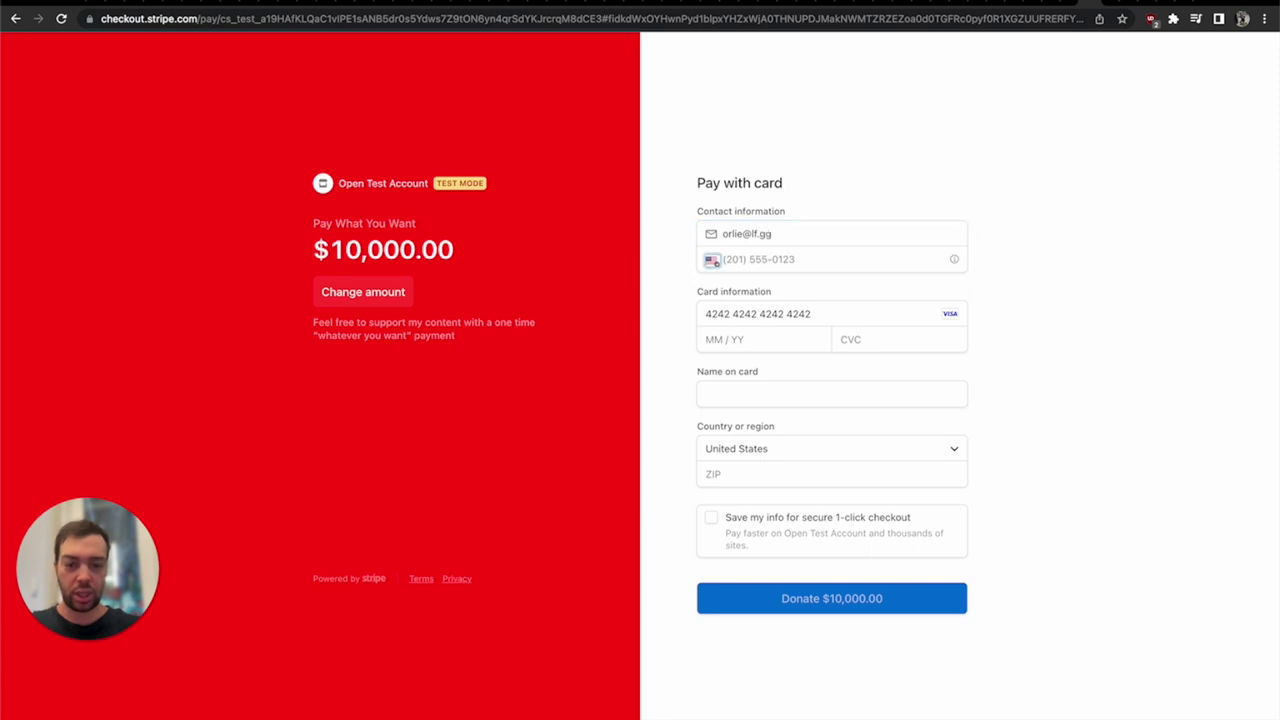
pyautogui.press('Tab')
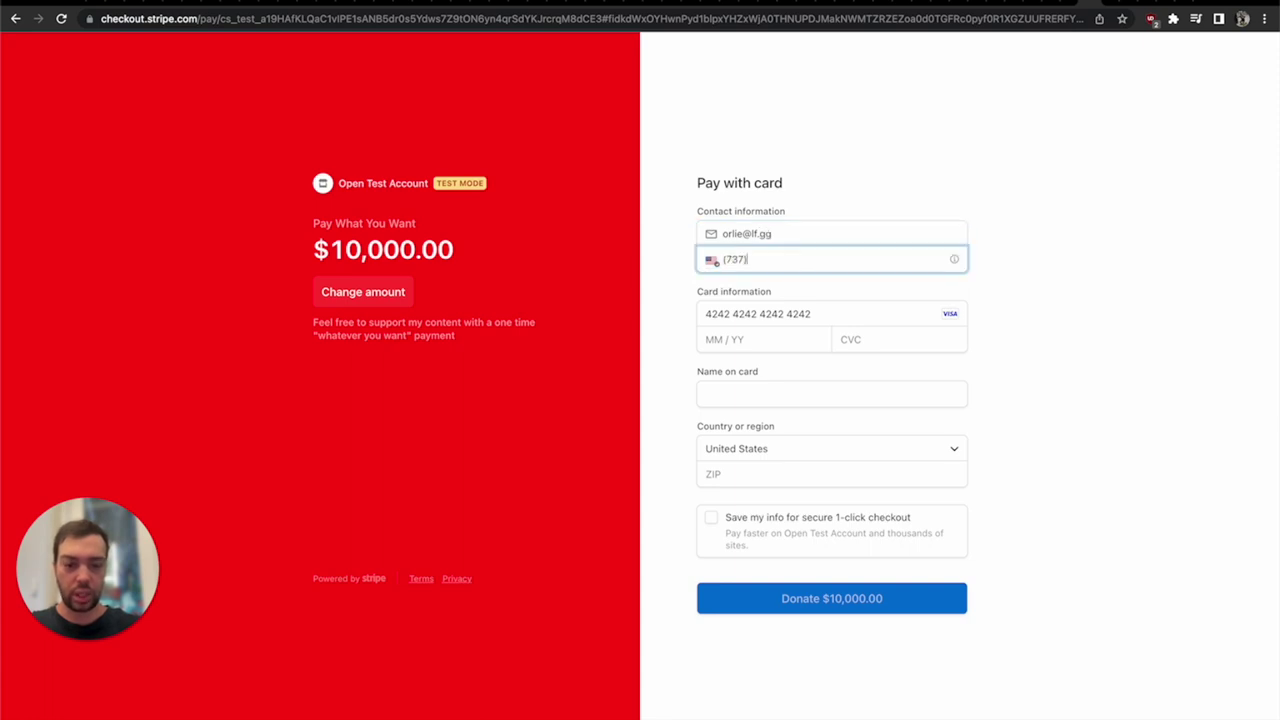
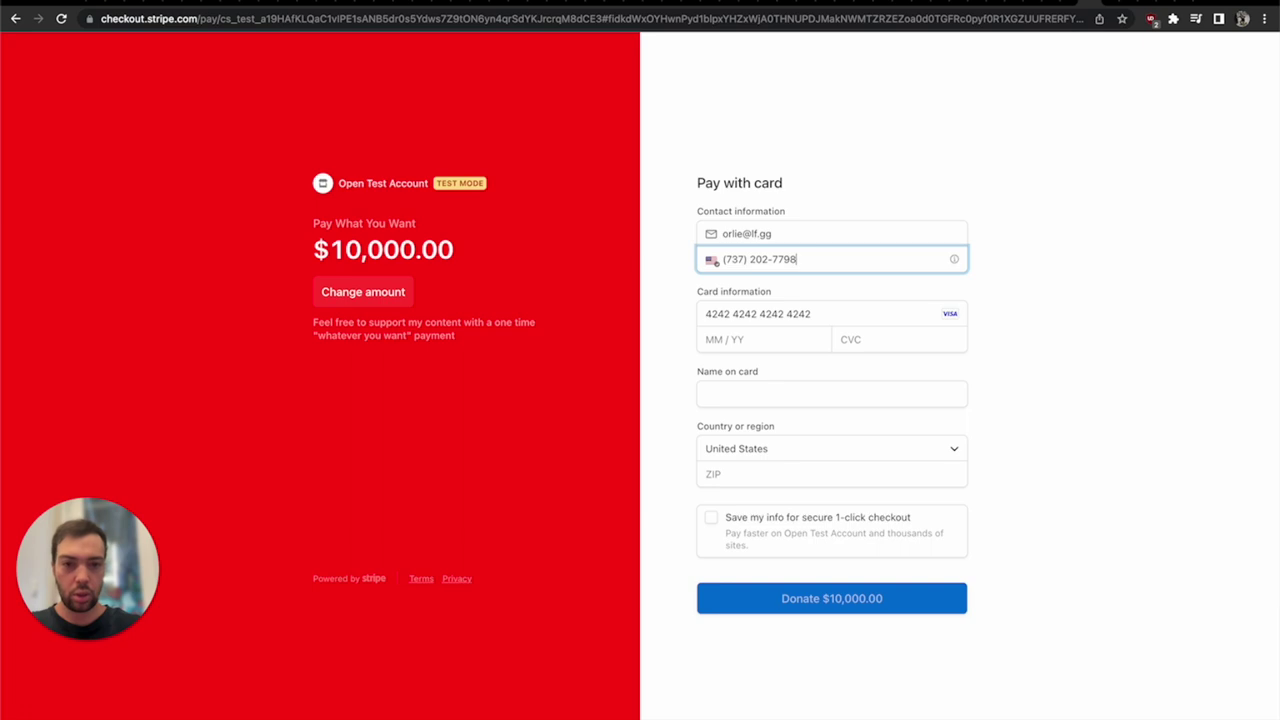
pyautogui.click(744, 345)
pyautogui.write('022')
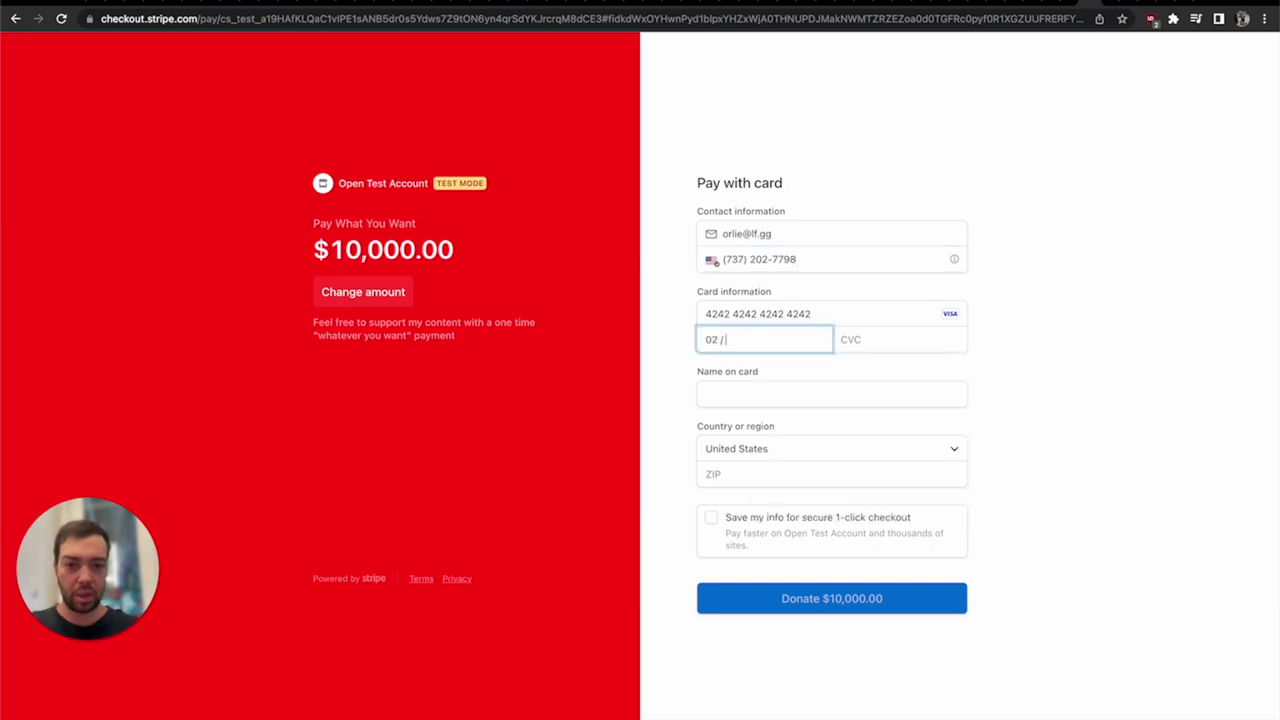
pyautogui.write('5123')
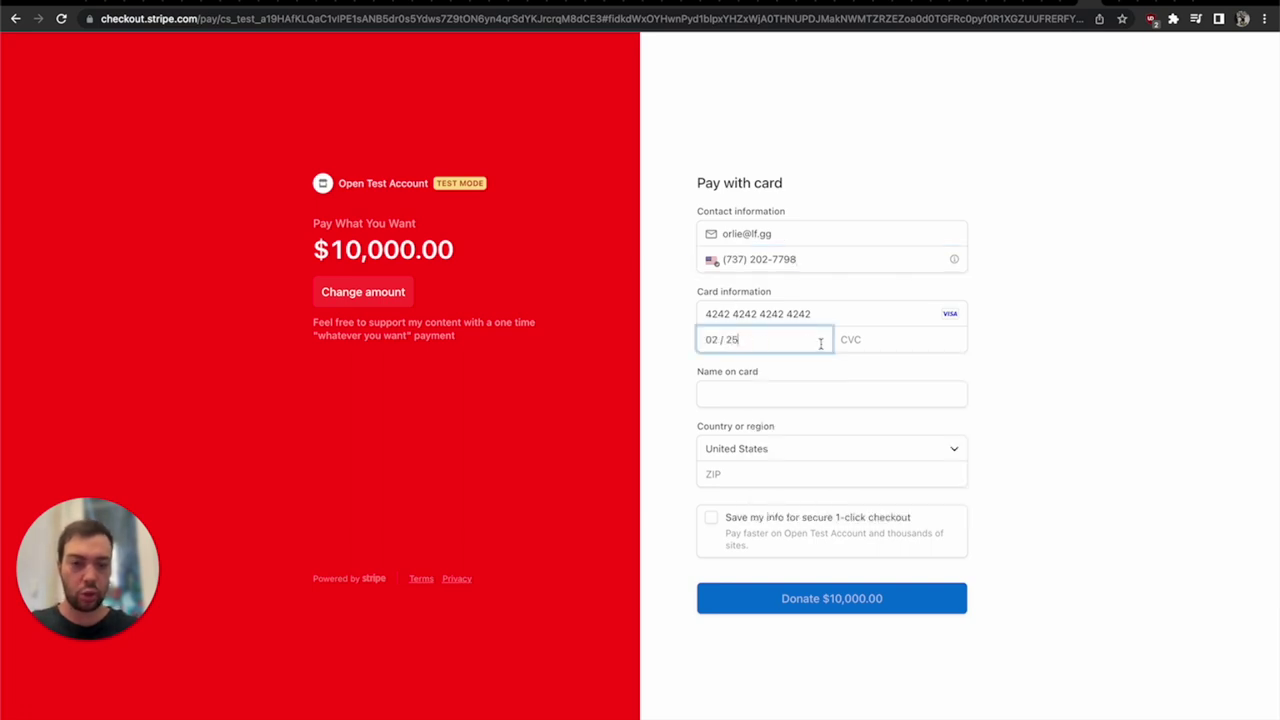
pyautogui.click(775, 395)
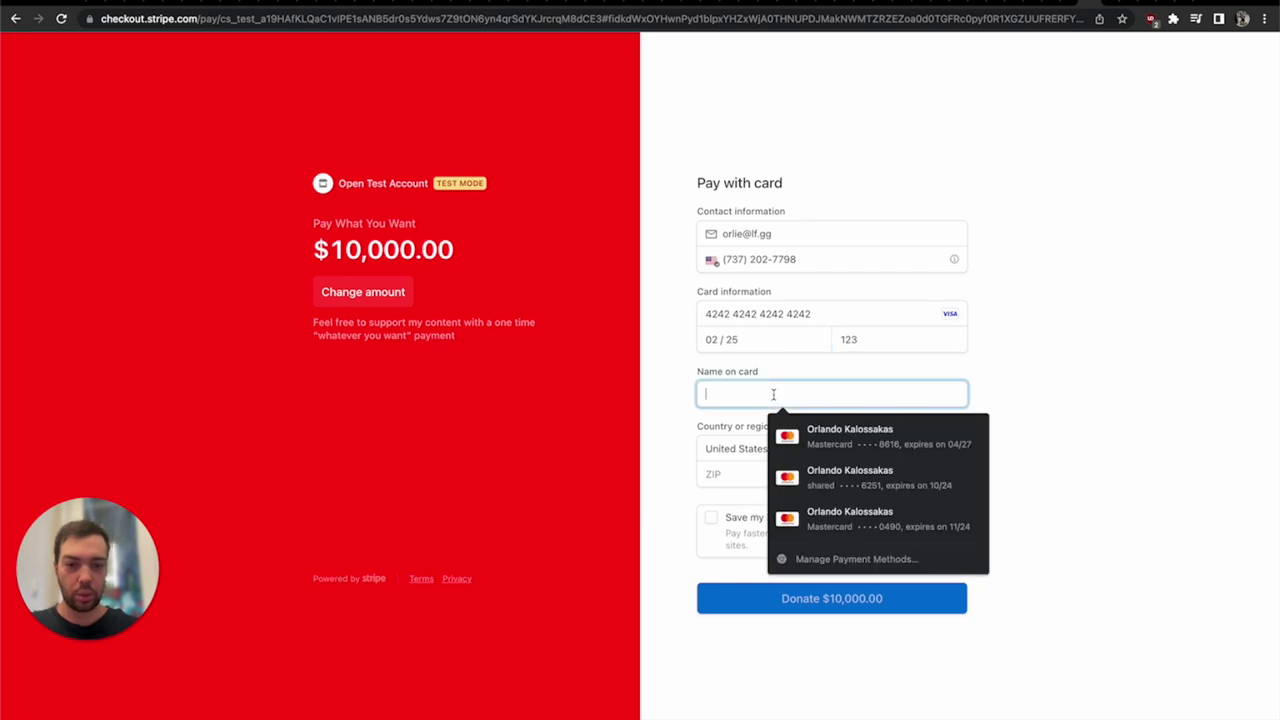
pyautogui.write('BOB')
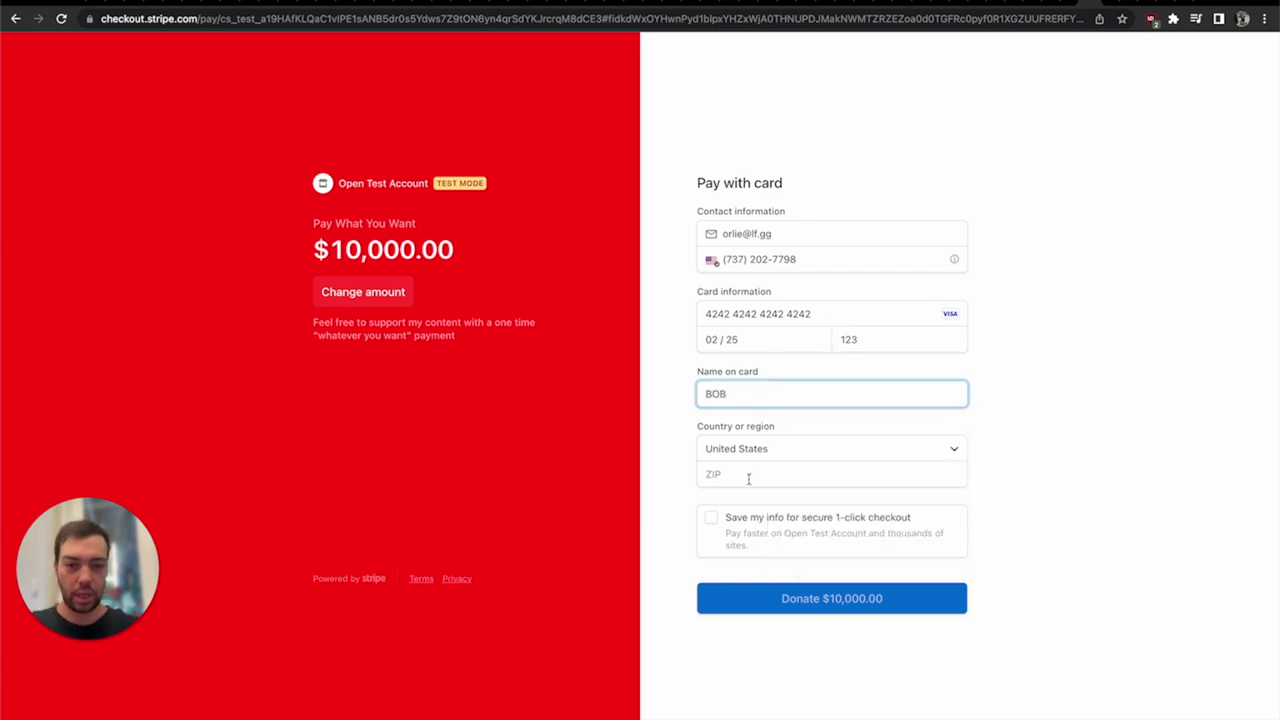
pyautogui.click(749, 478)
pyautogui.write('78701')
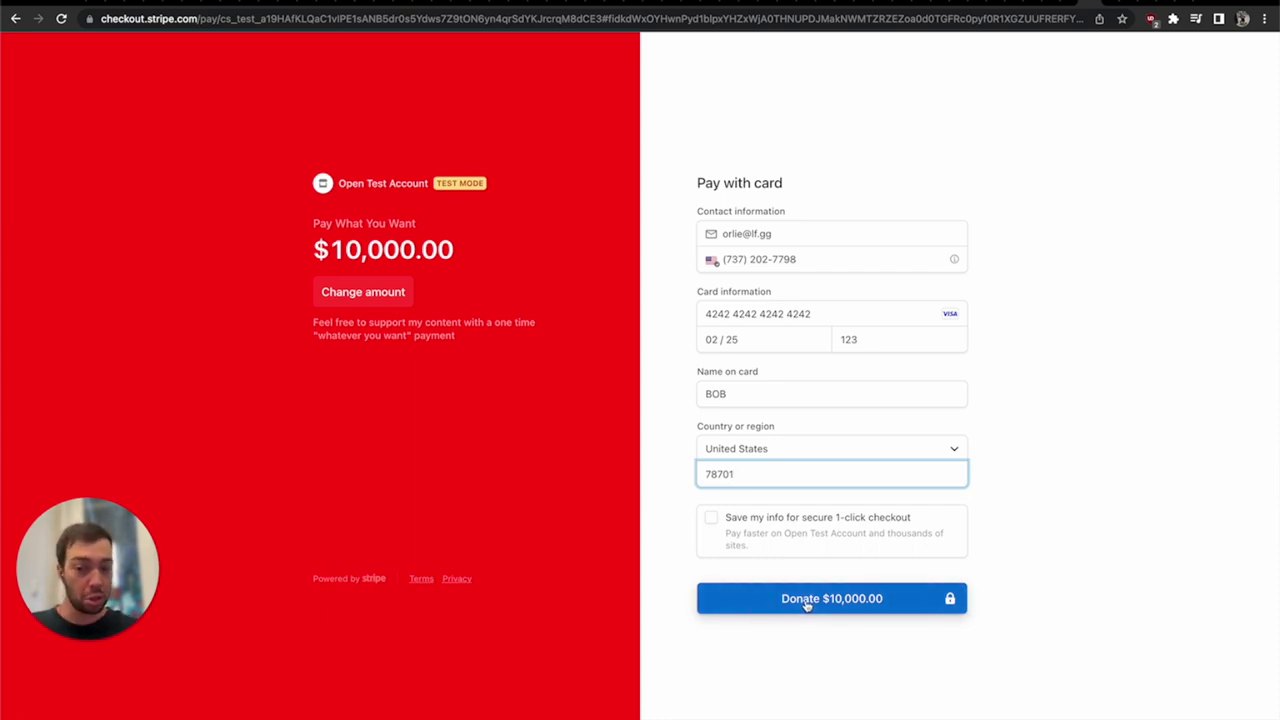
pyautogui.click(806, 600)
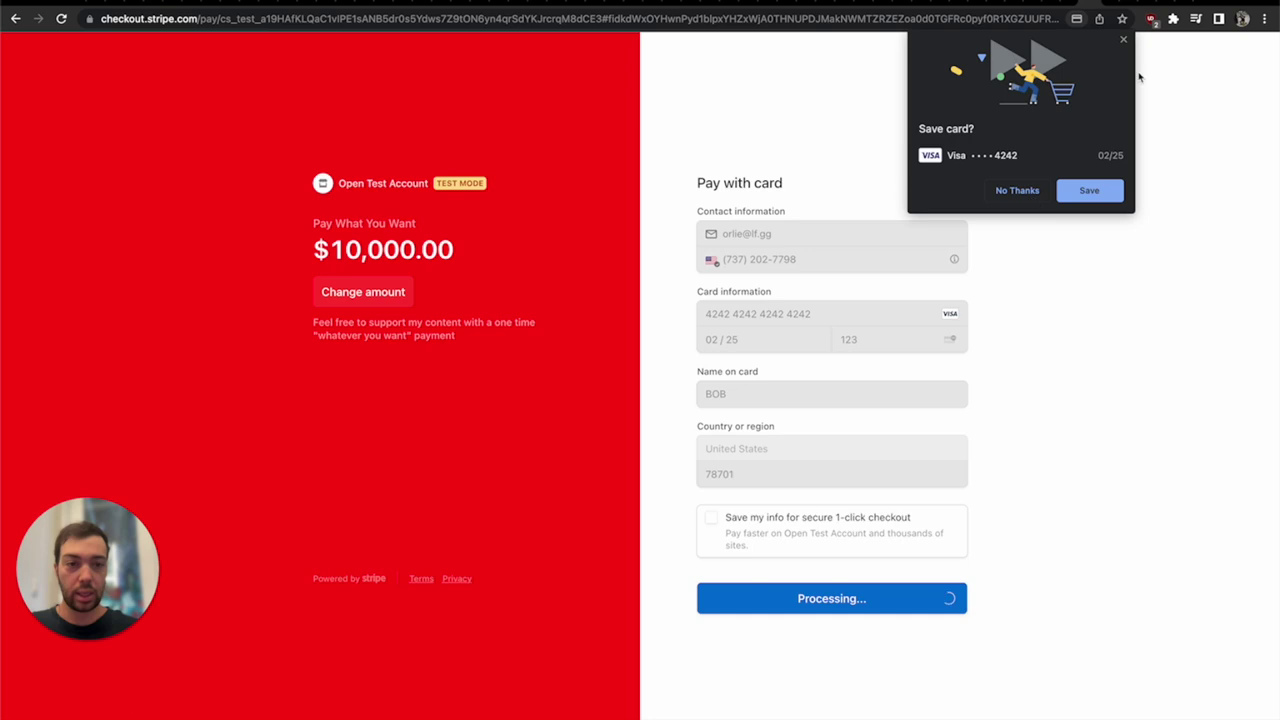
# - Dismiss Chrome's Save card prompt to reveal the donation thank-you confirmation
pyautogui.click(1123, 40)
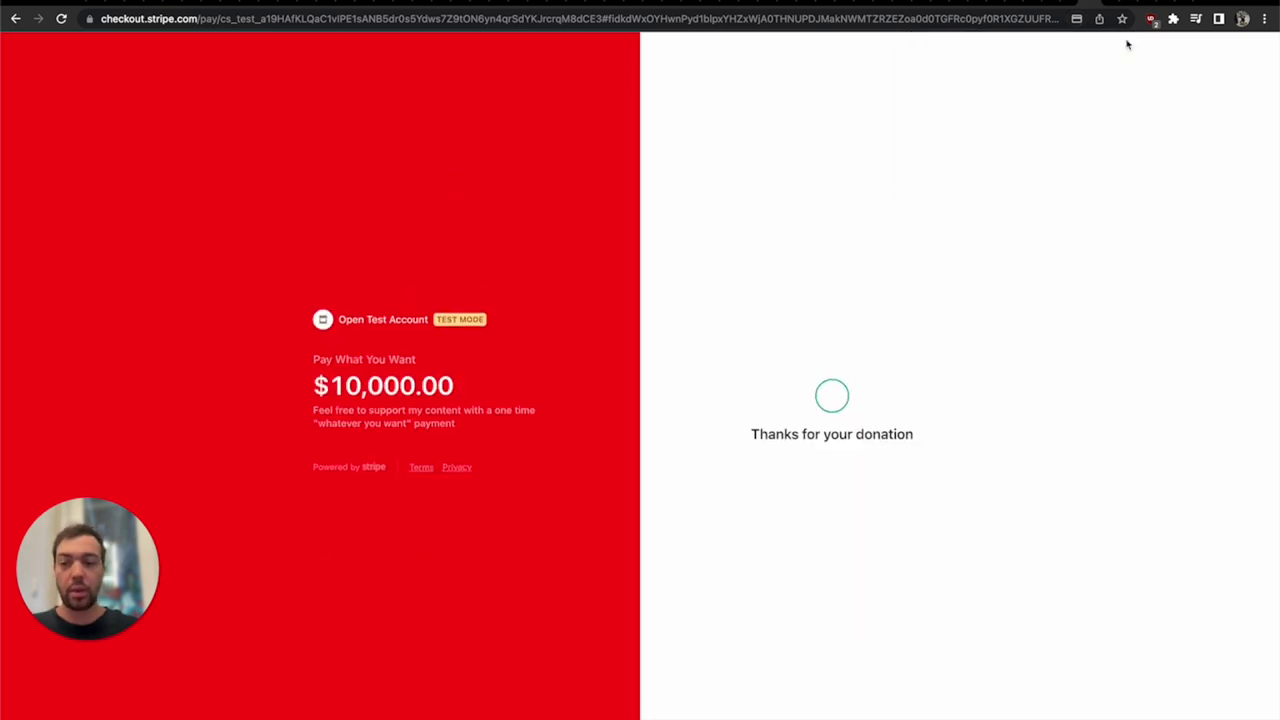